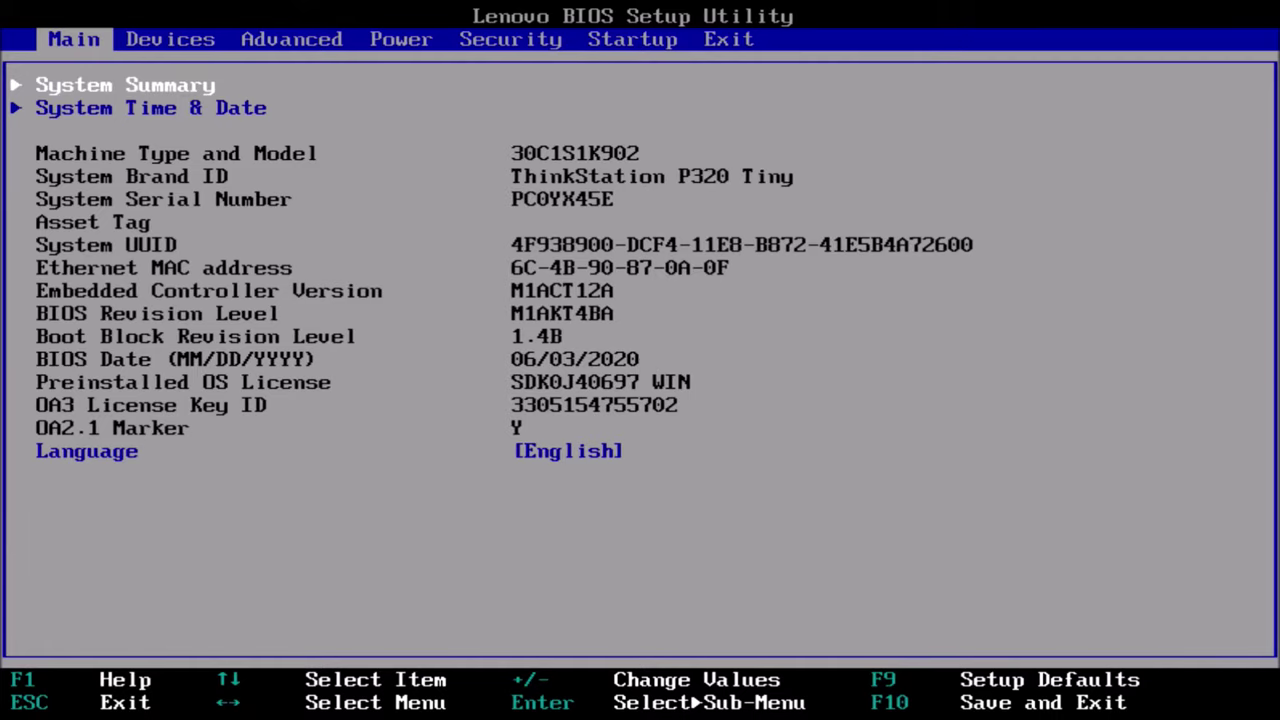
Step: View the system summary details, then move across the tabs to Startup
key("Return")
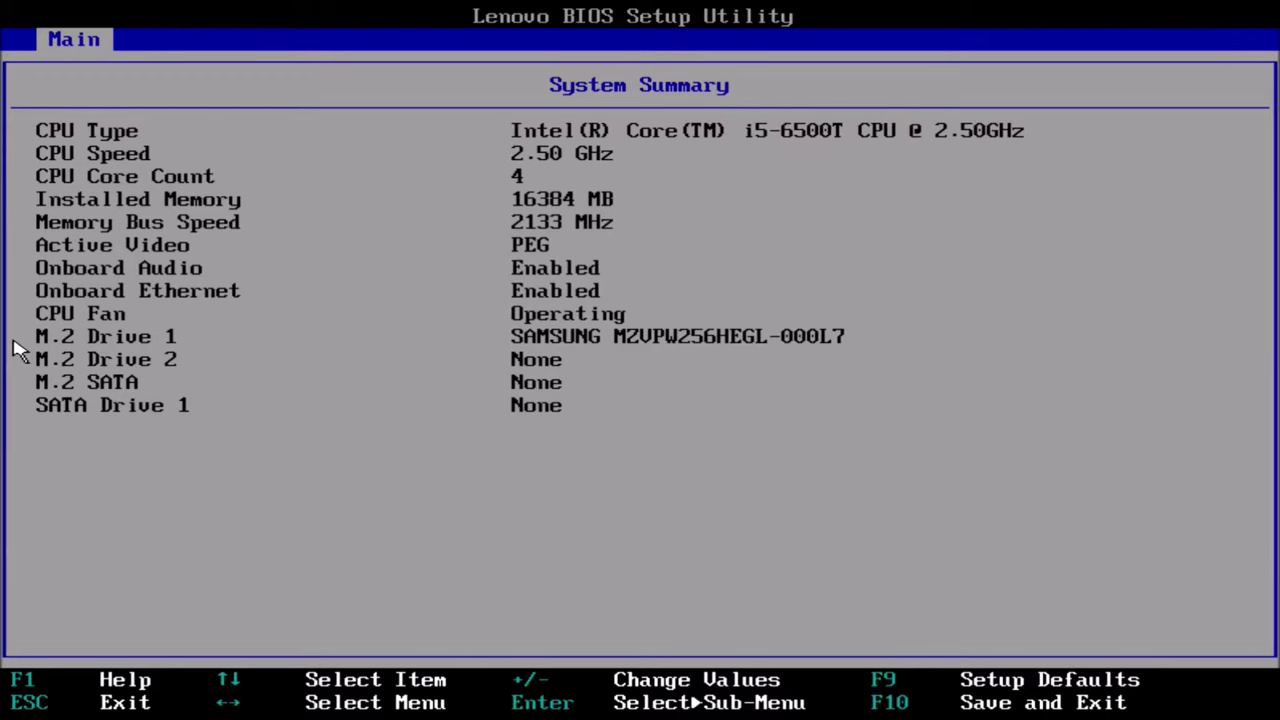
key("Escape")
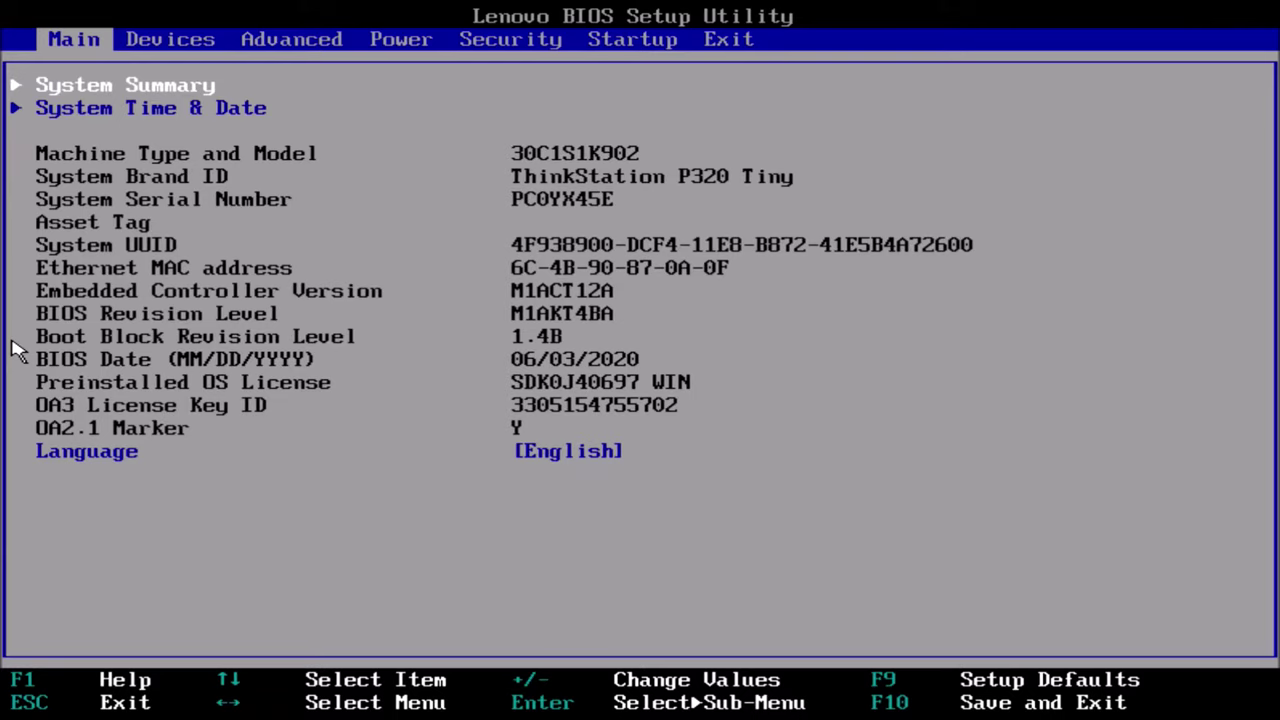
key("Right")
key("Right")
key("Right")
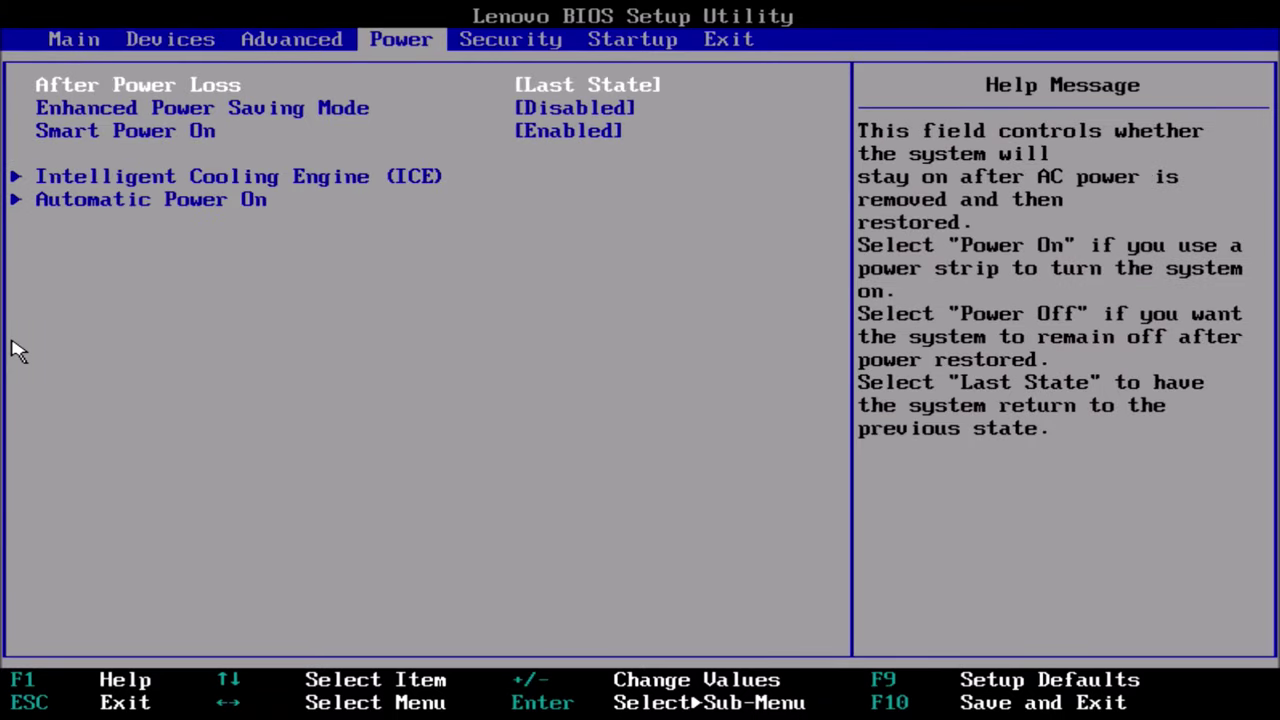
key("Right")
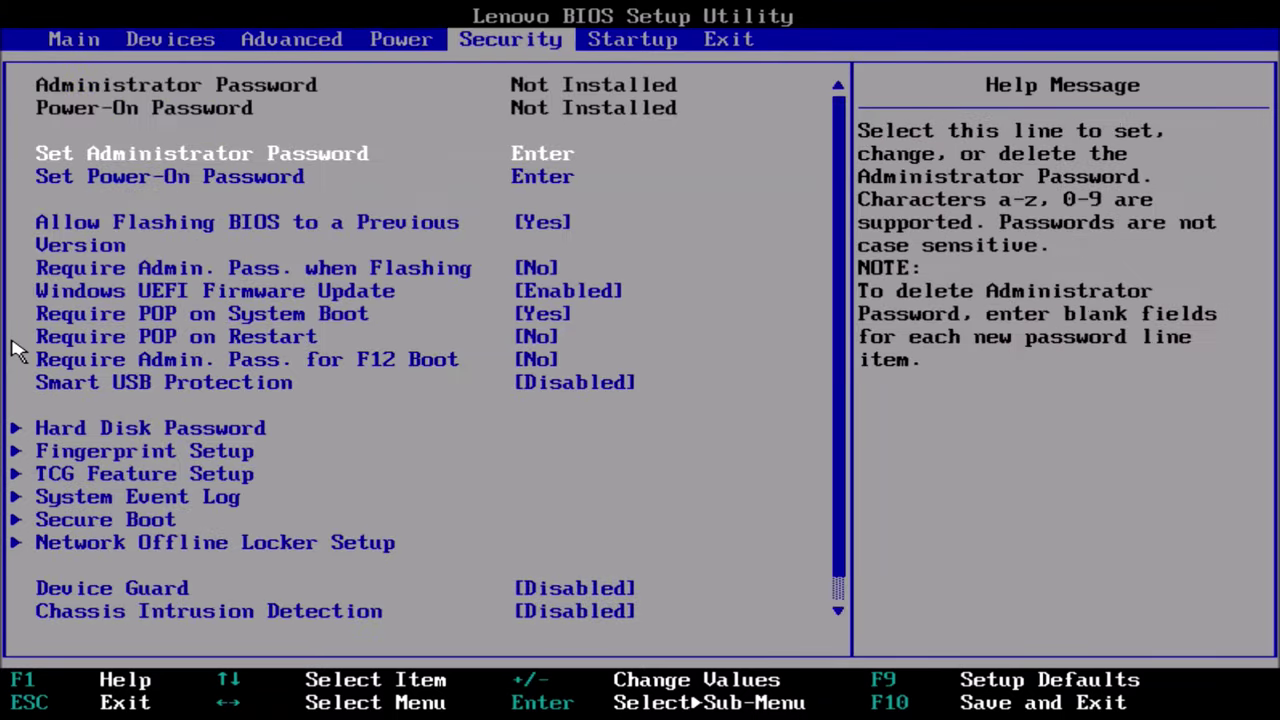
key("Right")
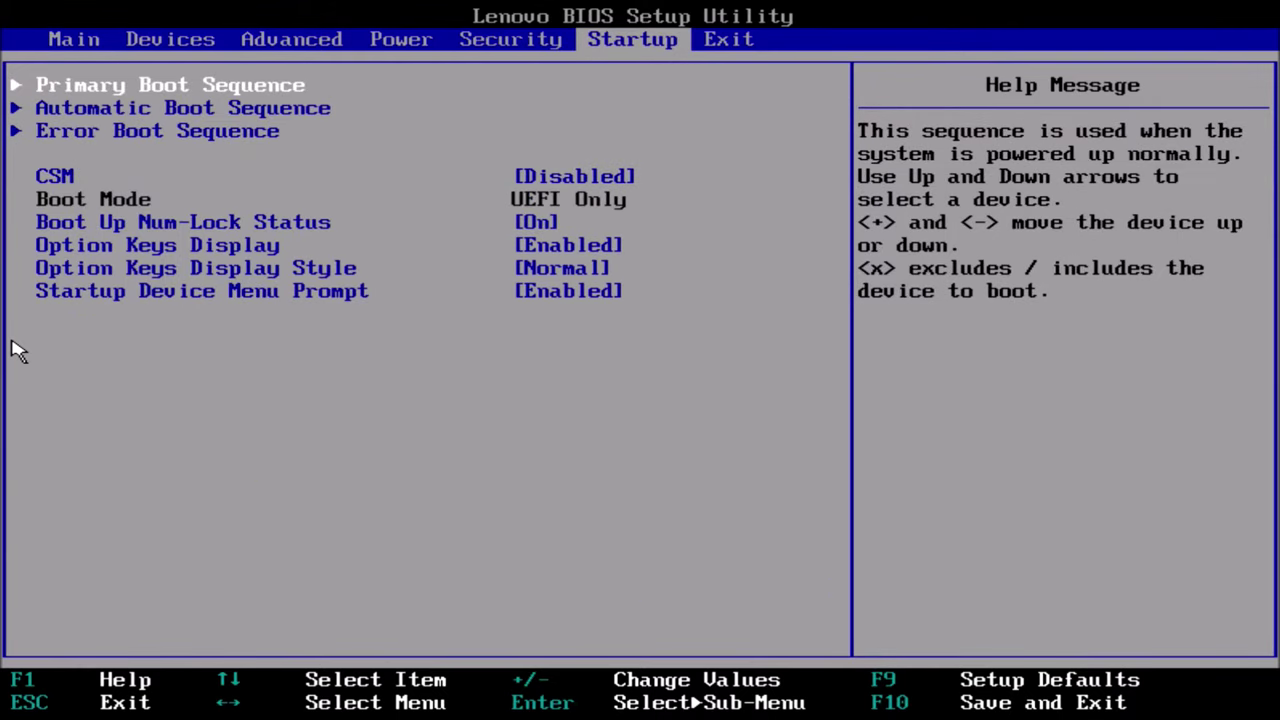
Step: Check the Primary Boot Sequence down to M.2 Drive 1, then go to the Security page
key("Return")
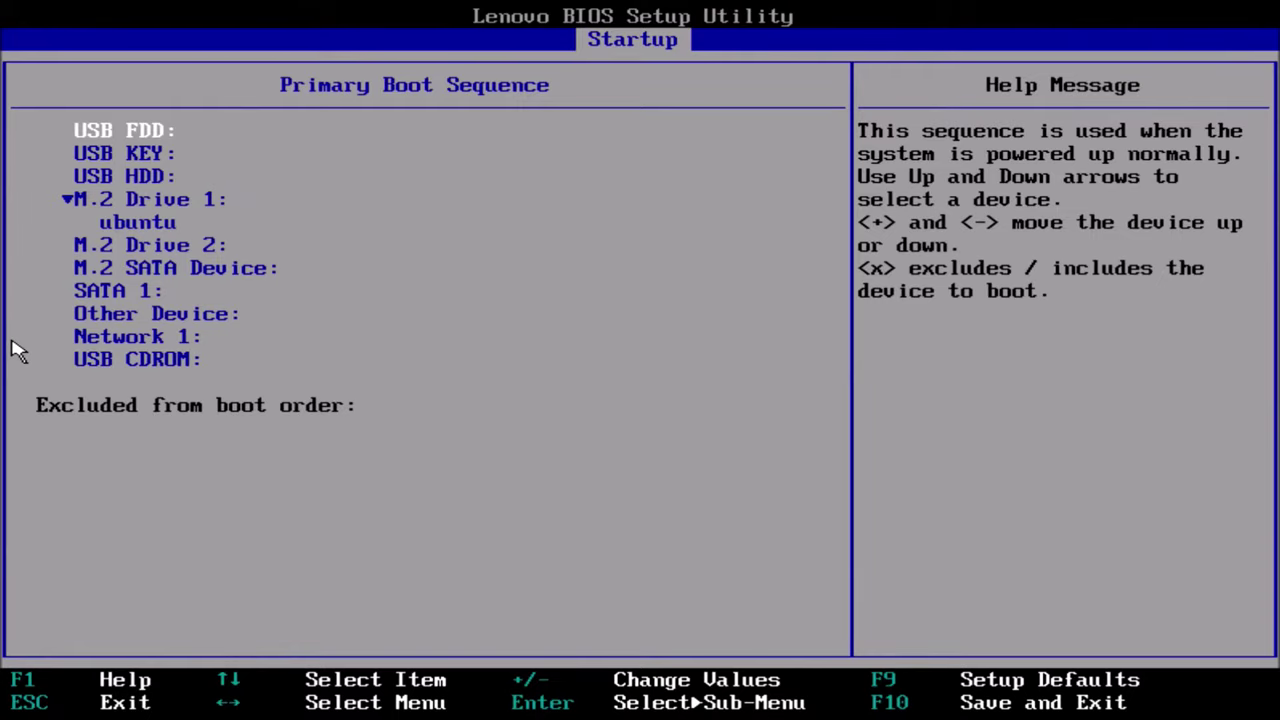
key("Down")
key("Down")
key("Down")
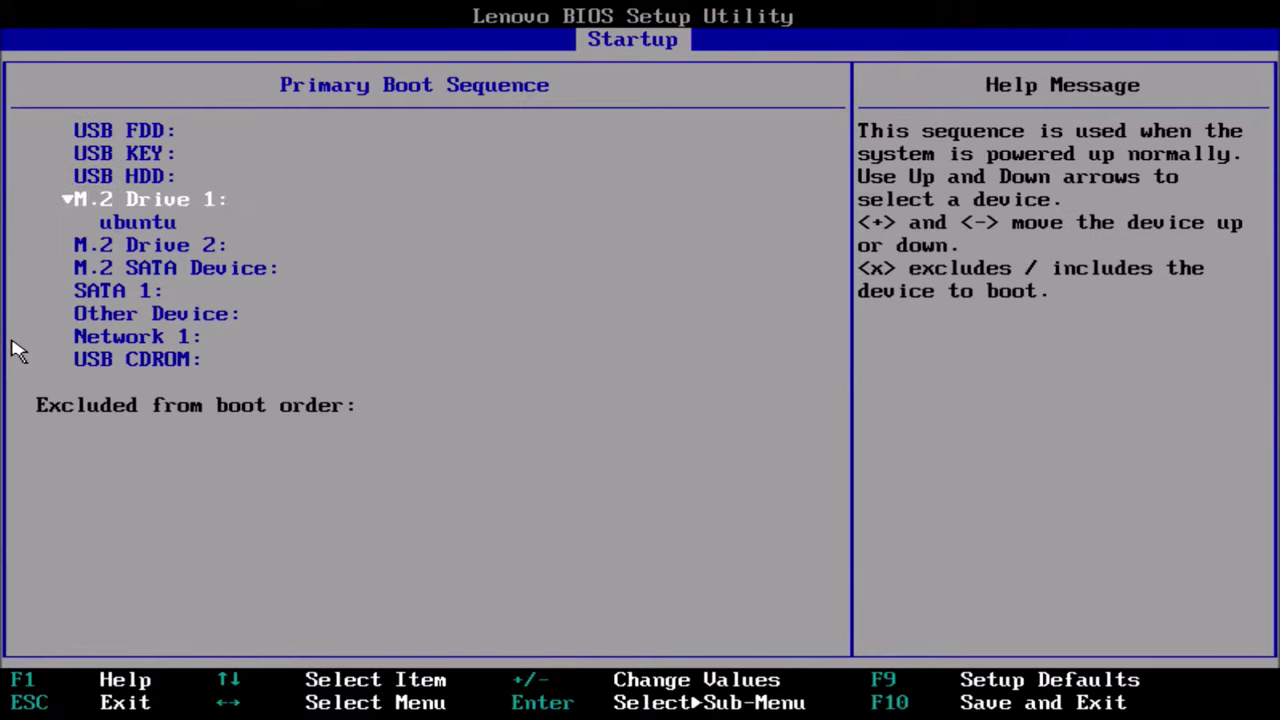
key("Down")
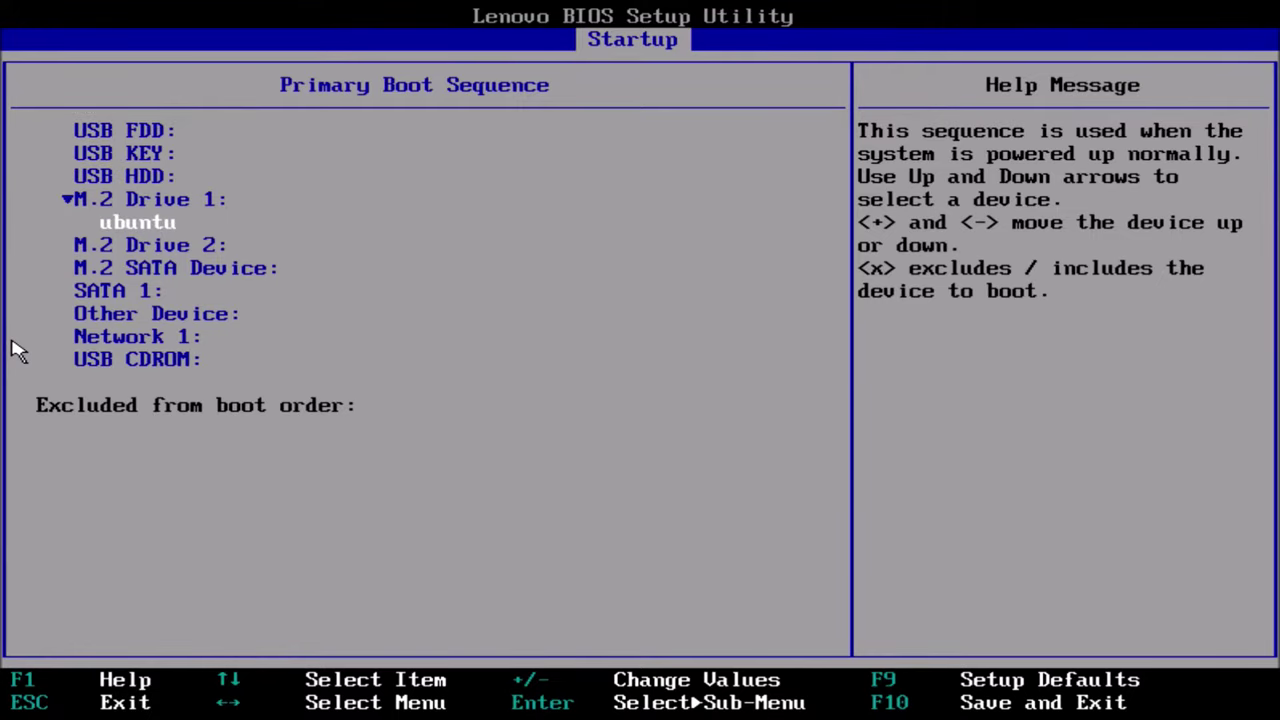
key("Escape")
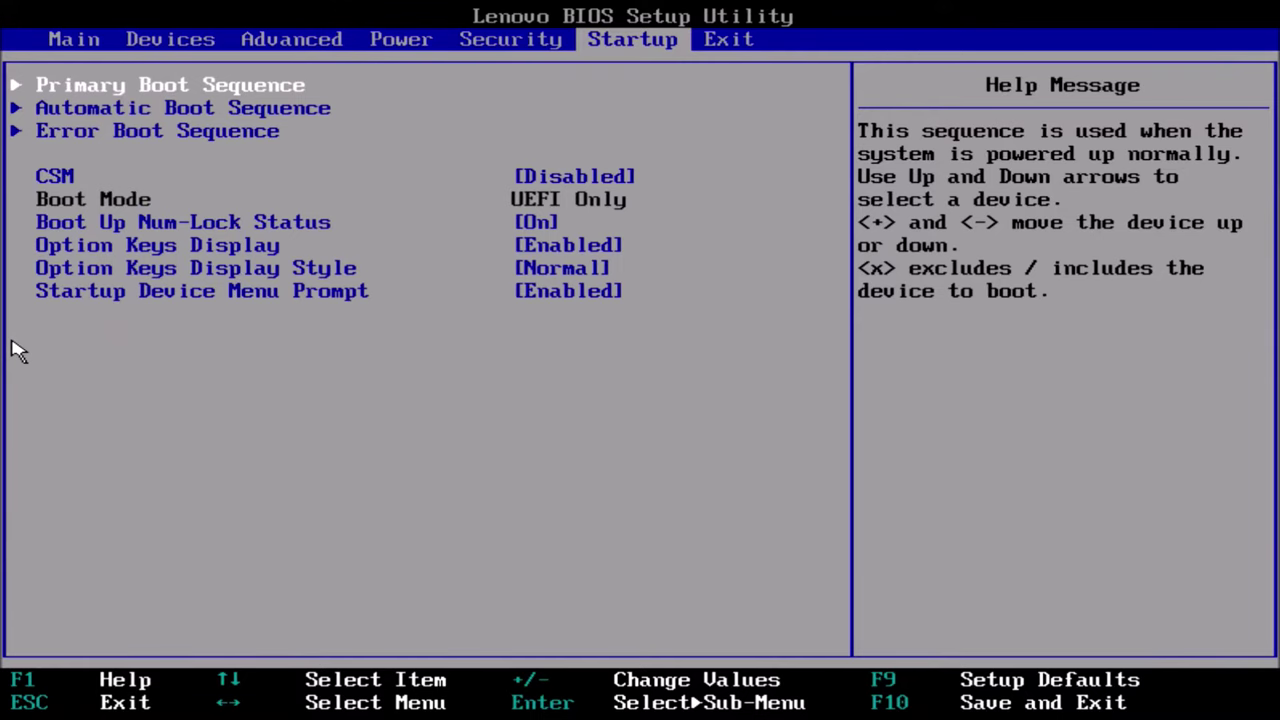
key("Left")
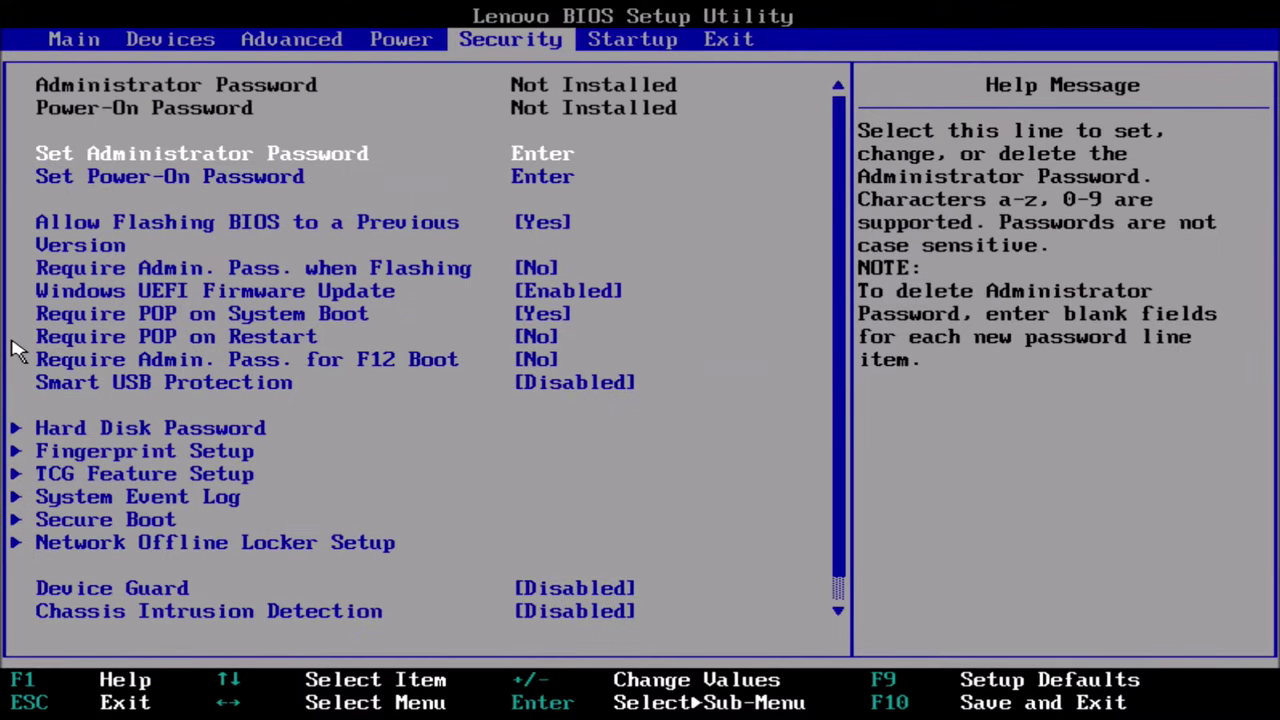
Step: Open Hard Disk Password, review Security Erase HDD Data, then start the M.2 Drive 1 password
key("Down")
key("Down")
key("Down")
key("Down")
key("Down")
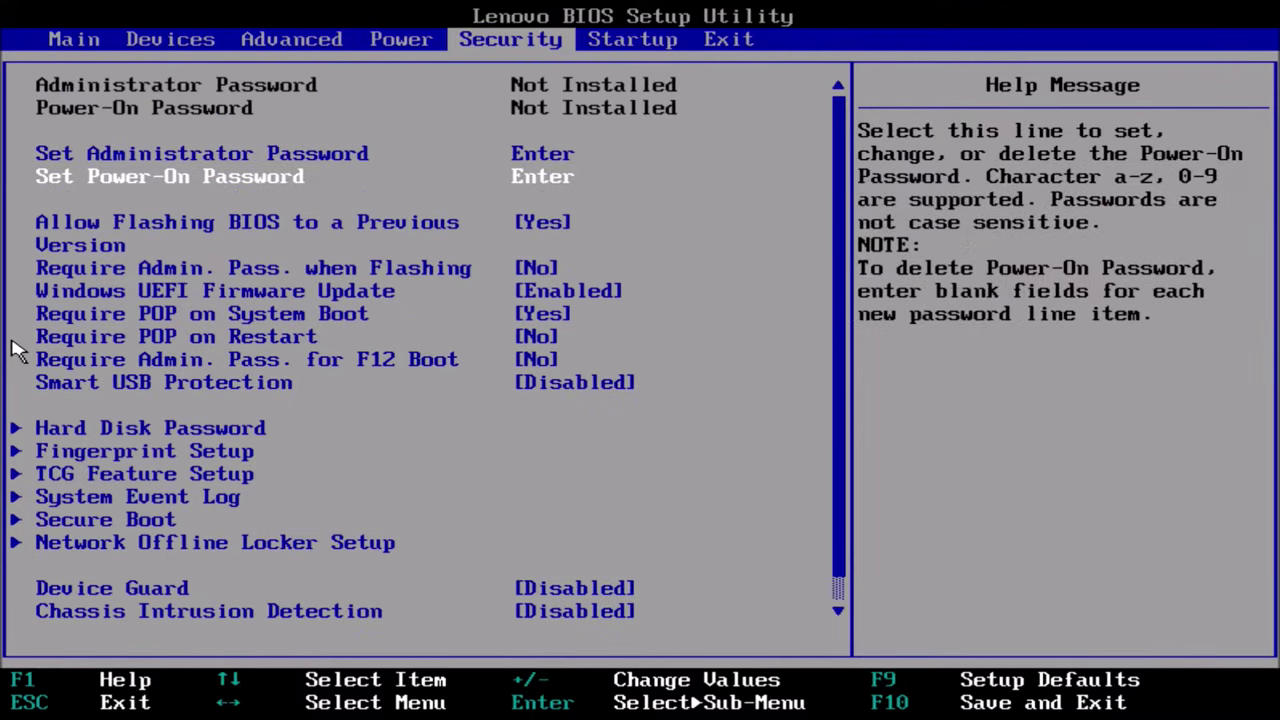
key("Down")
key("Down")
key("Down")
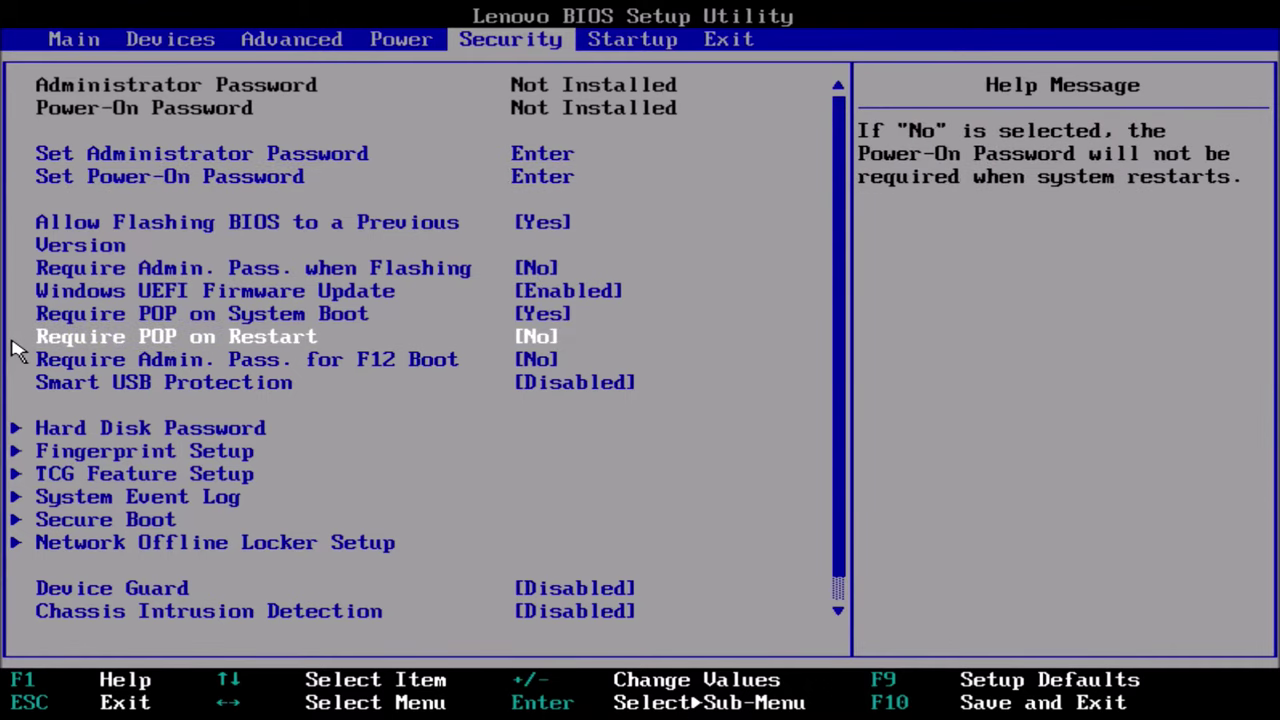
key("Down")
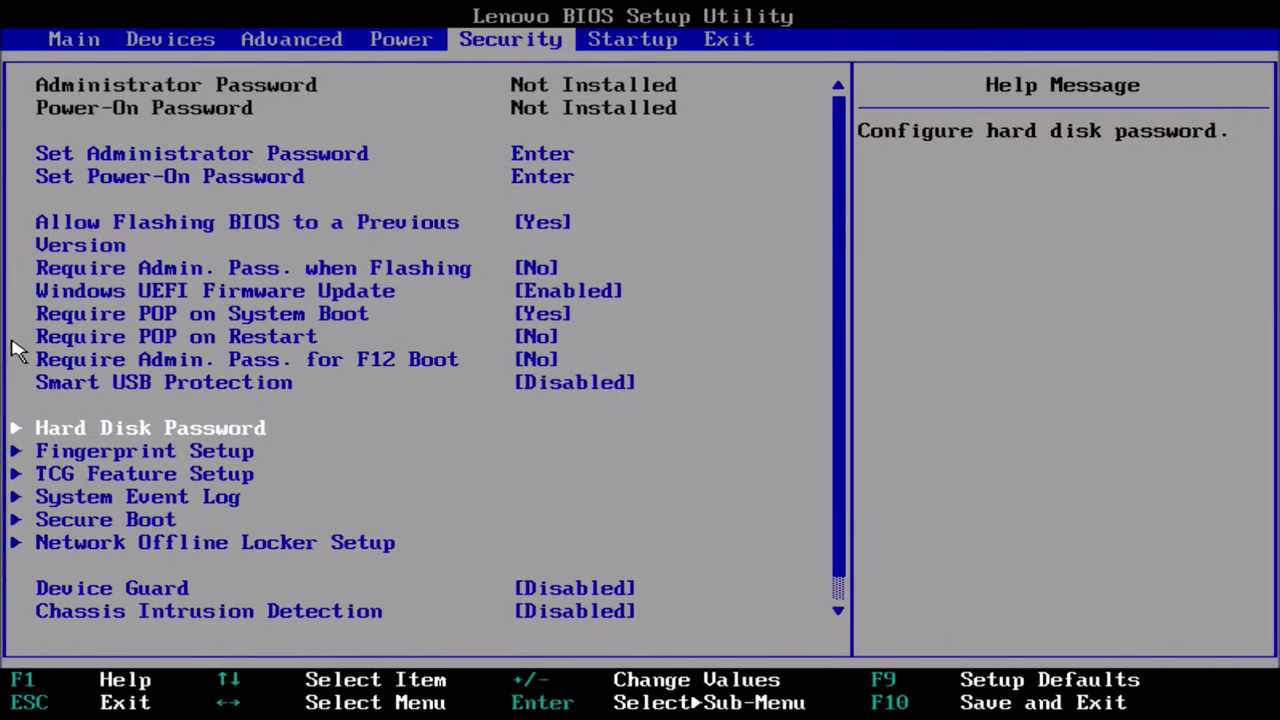
key("Return")
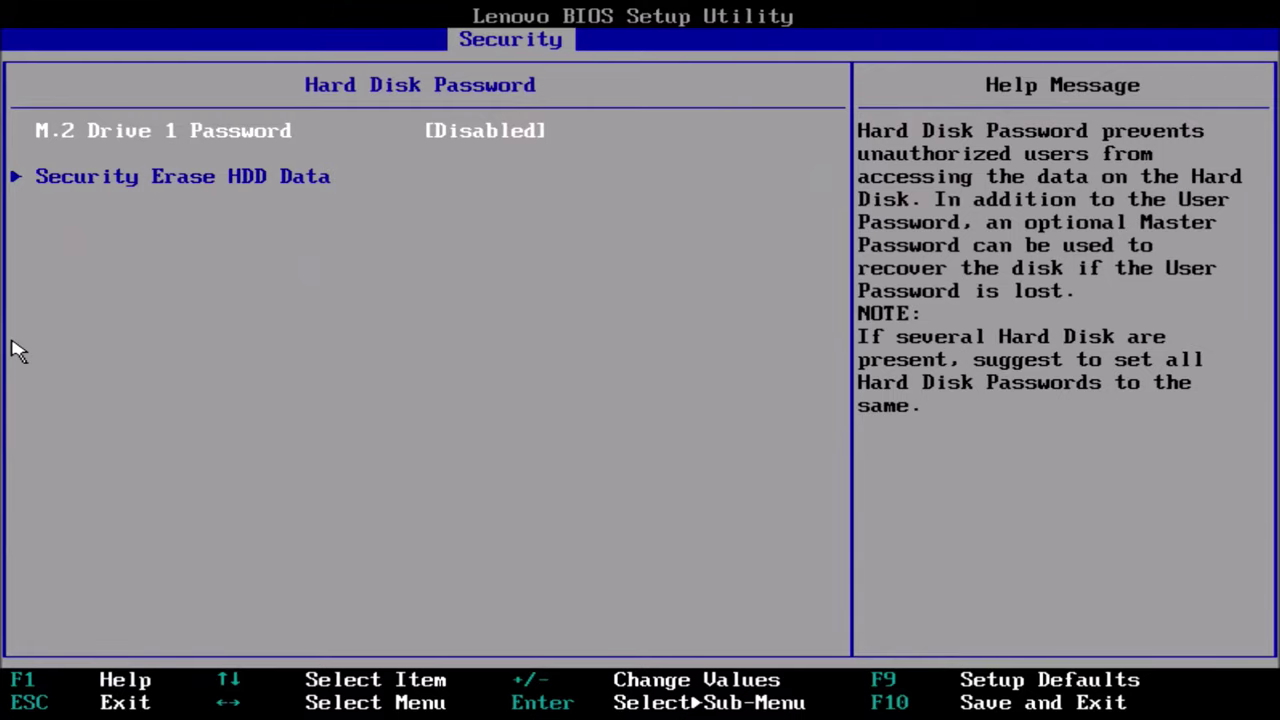
key("Down")
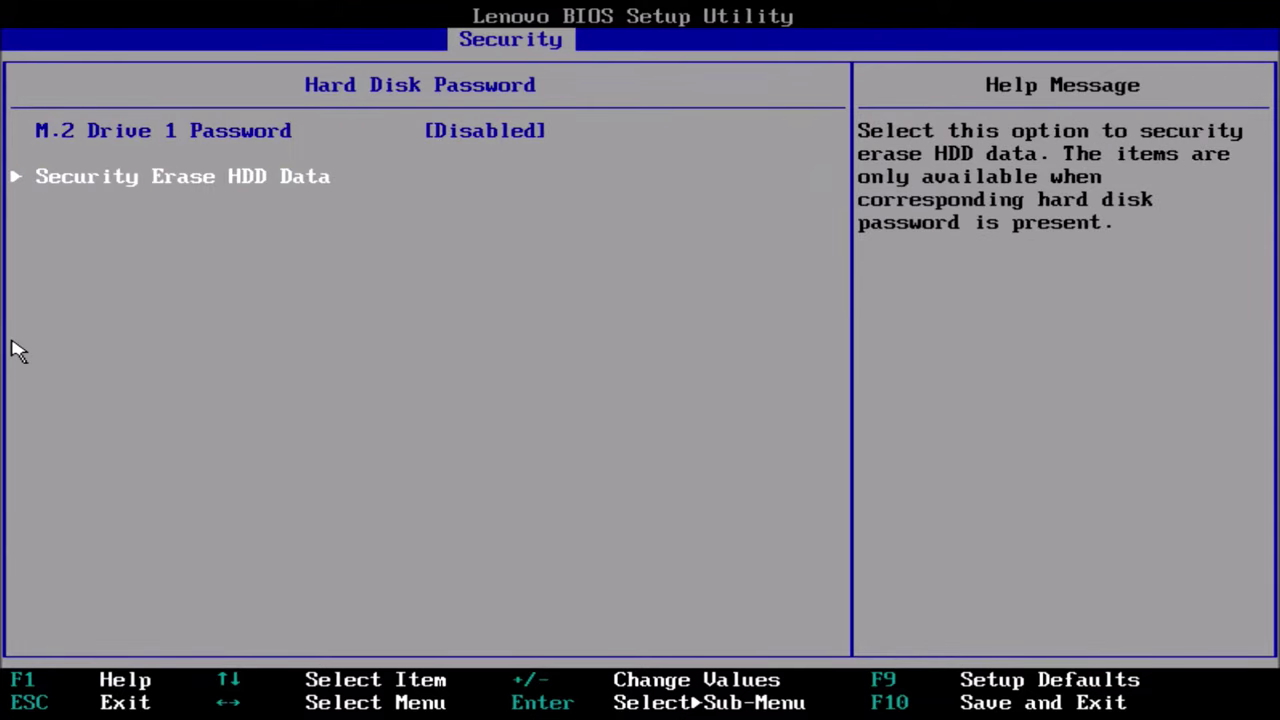
key("Return")
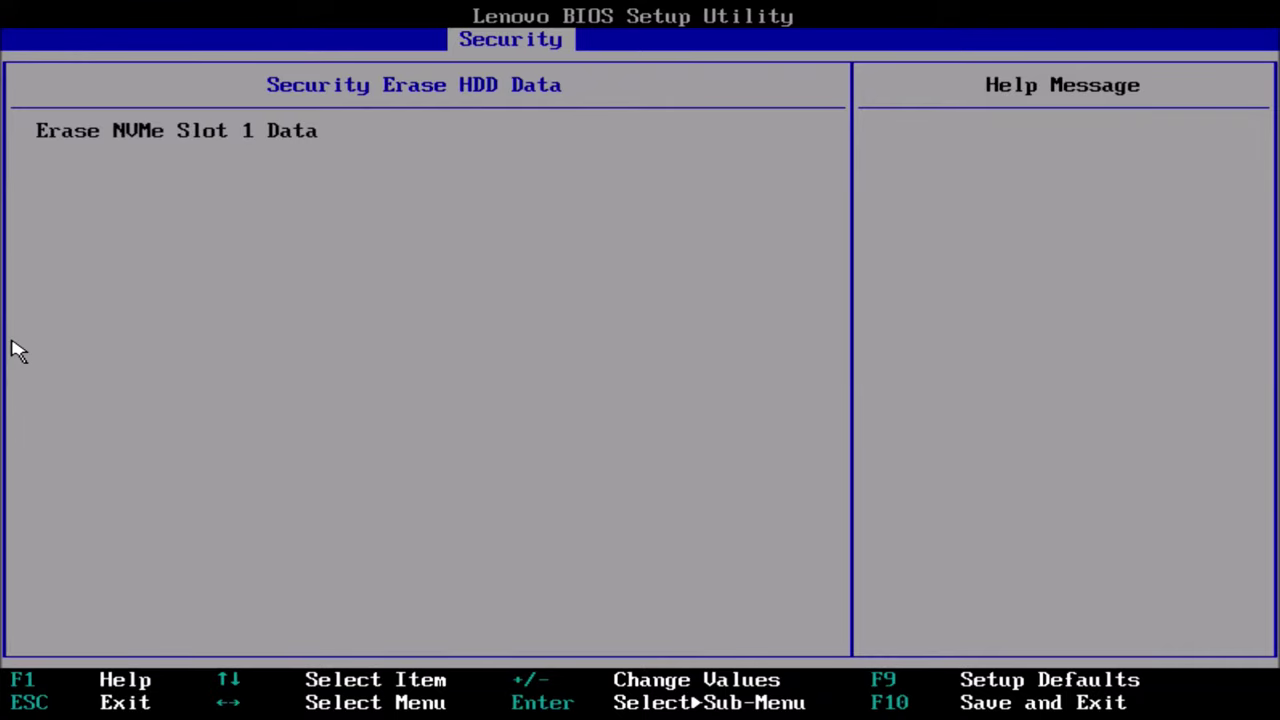
key("Escape")
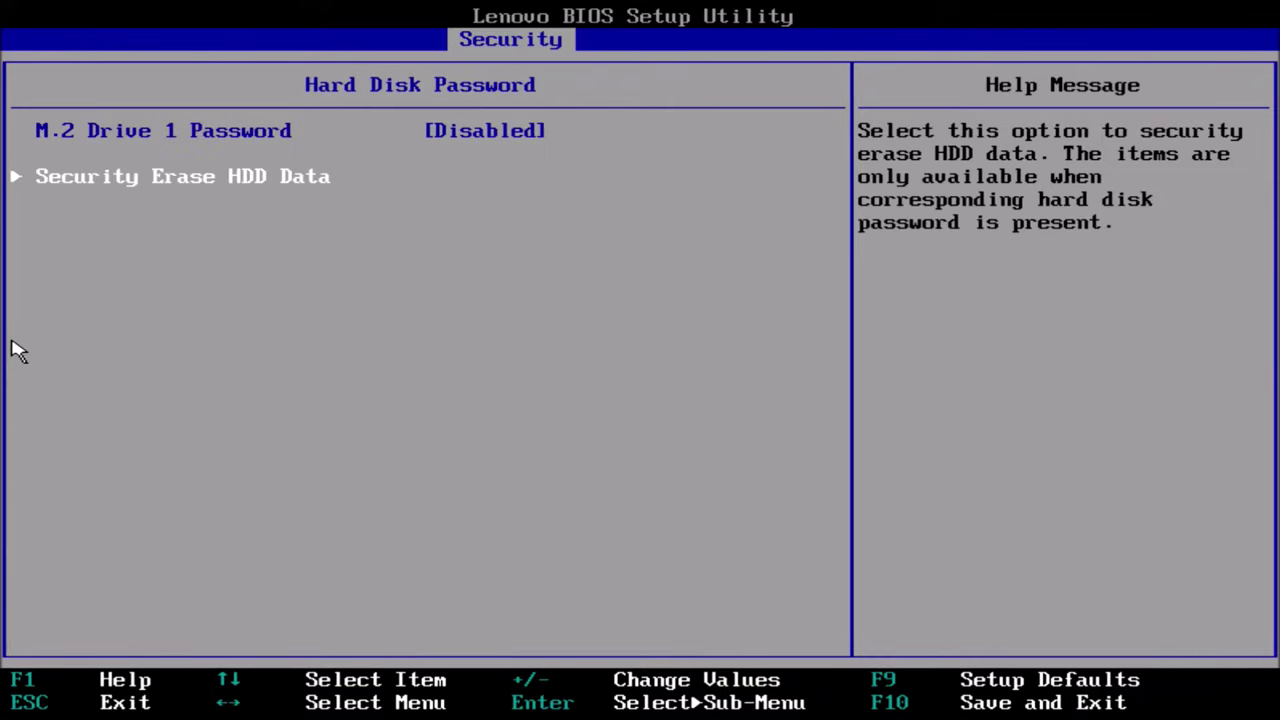
key("Up")
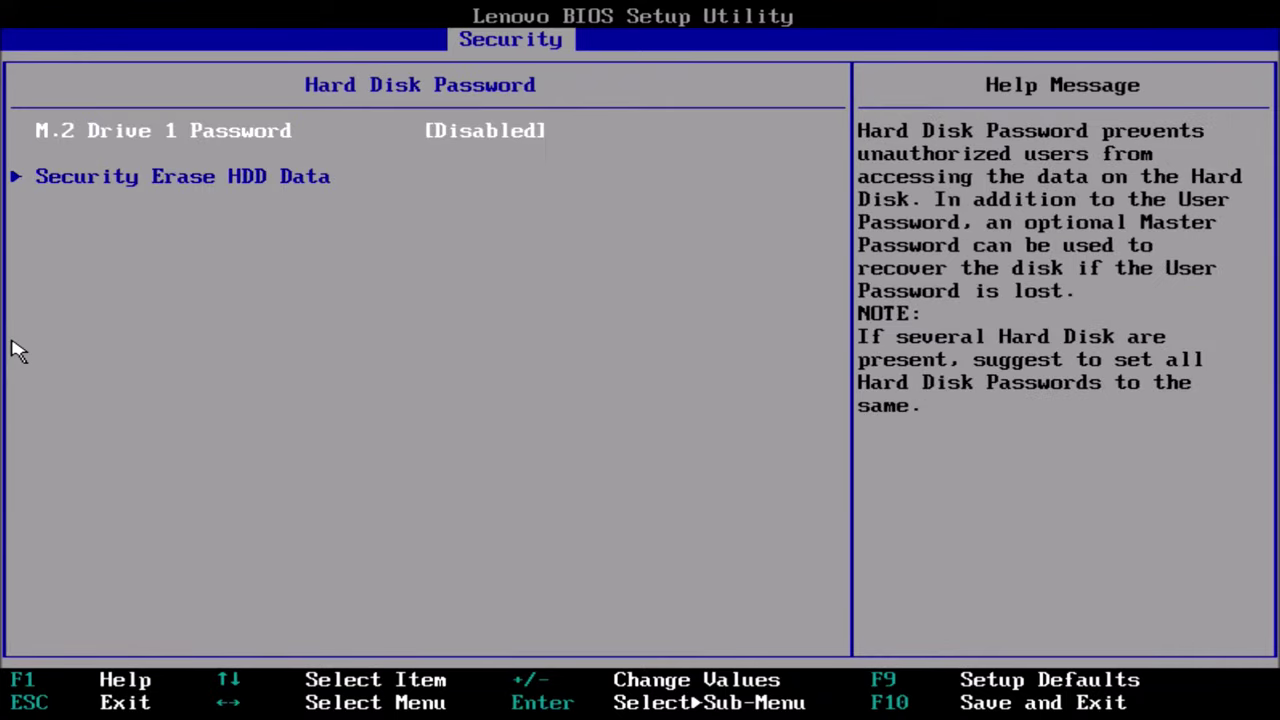
key("Return")
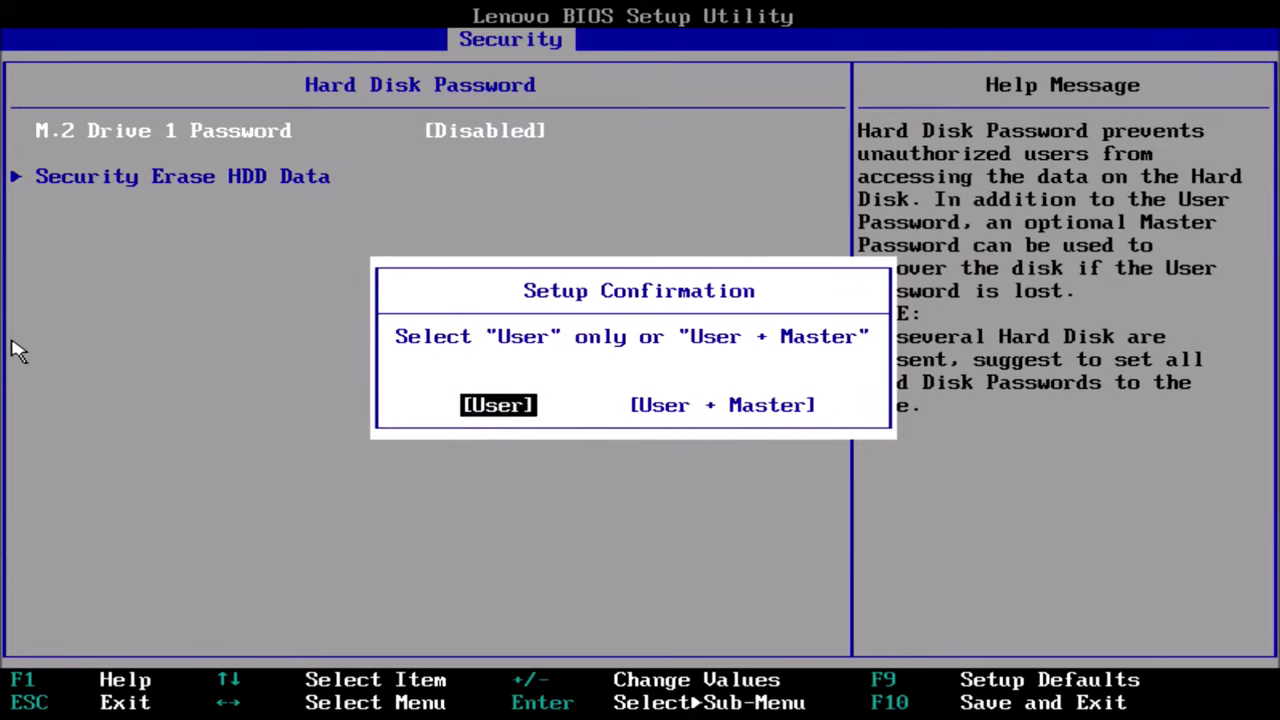
Step: Set and confirm a User-only password on M.2 Drive 1, then save and restart with F10
key("Return")
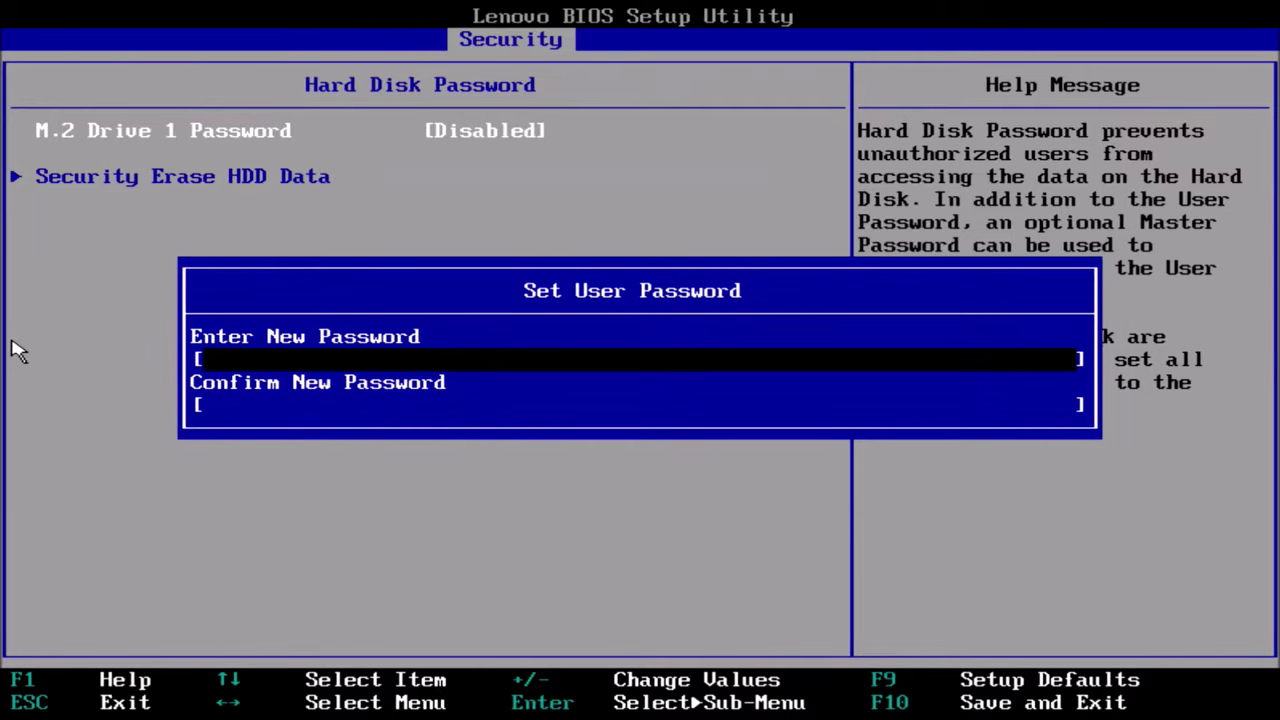
type("*")
key("Return")
type("*")
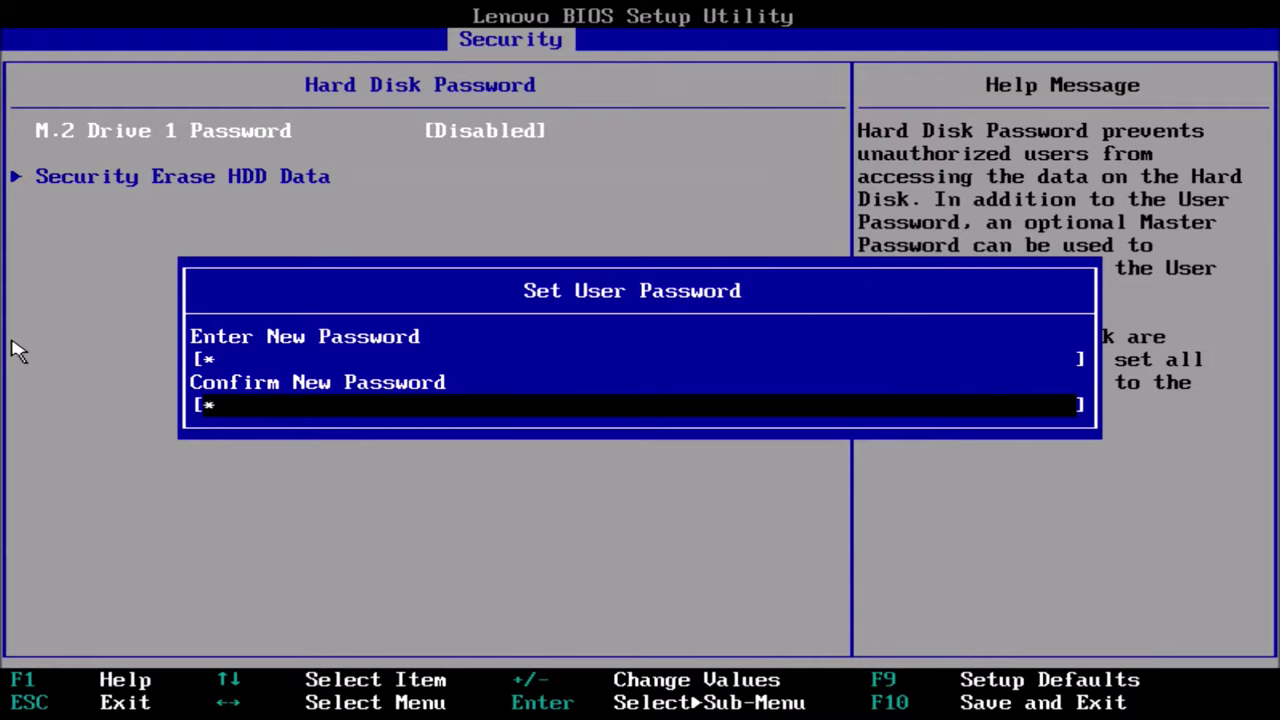
key("Return")
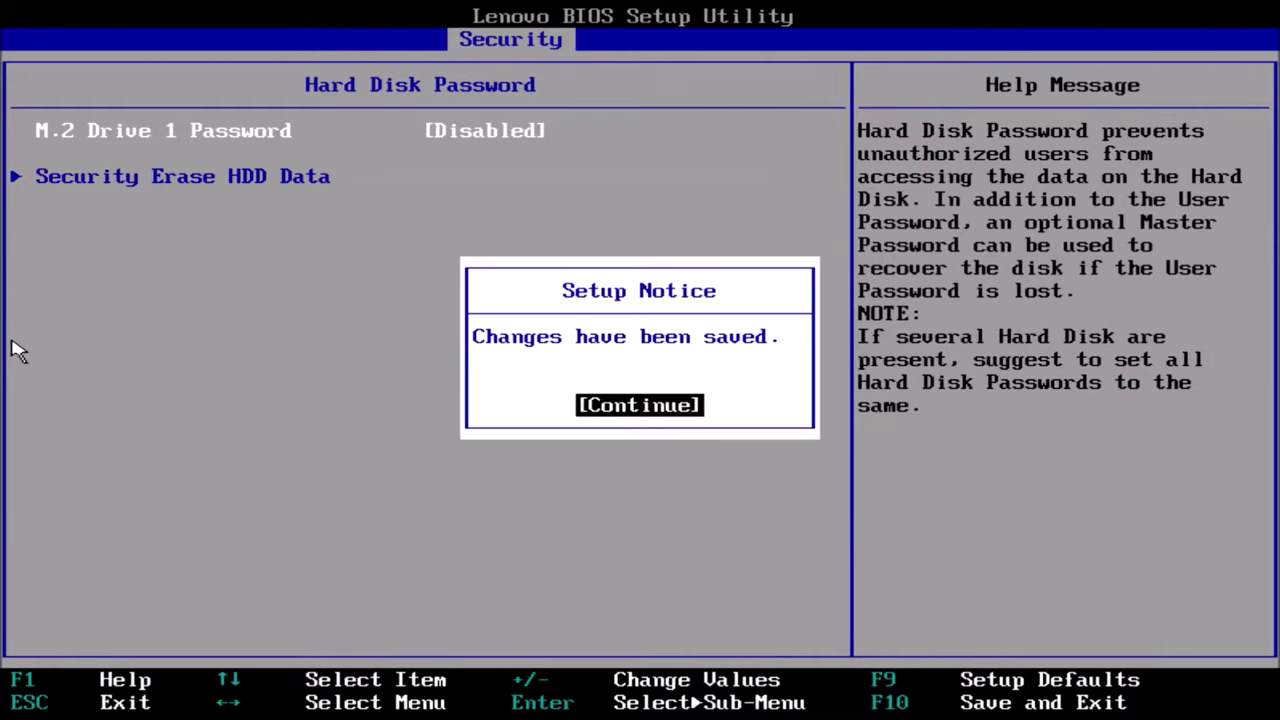
key("Return")
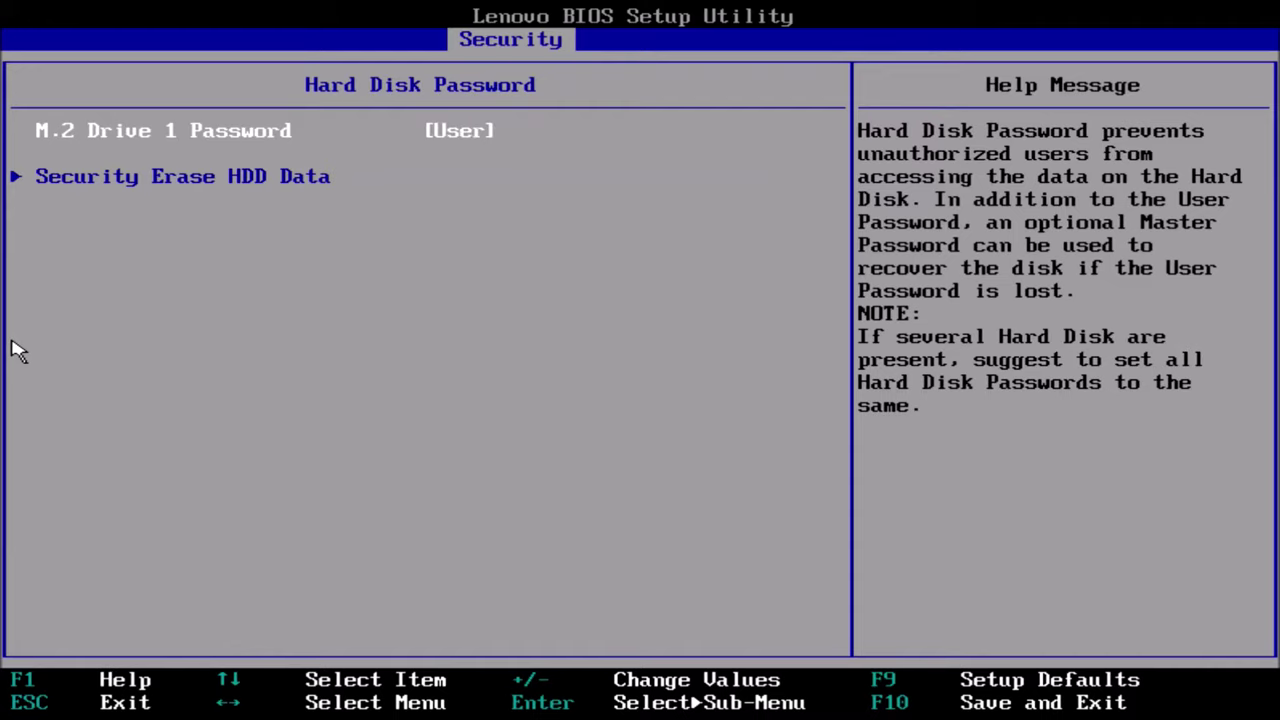
key("F10")
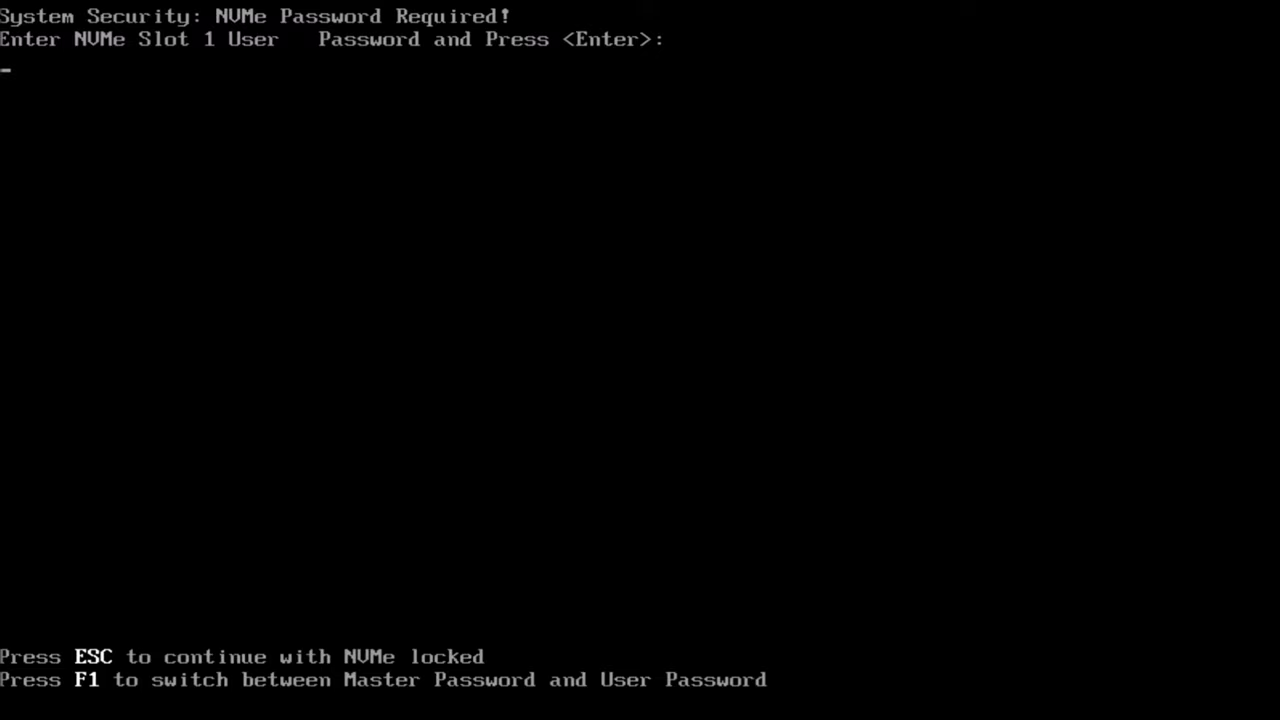
Step: Enter the NVMe Slot 1 user password at the 'NVMe Password Required' boot screen
type("*")
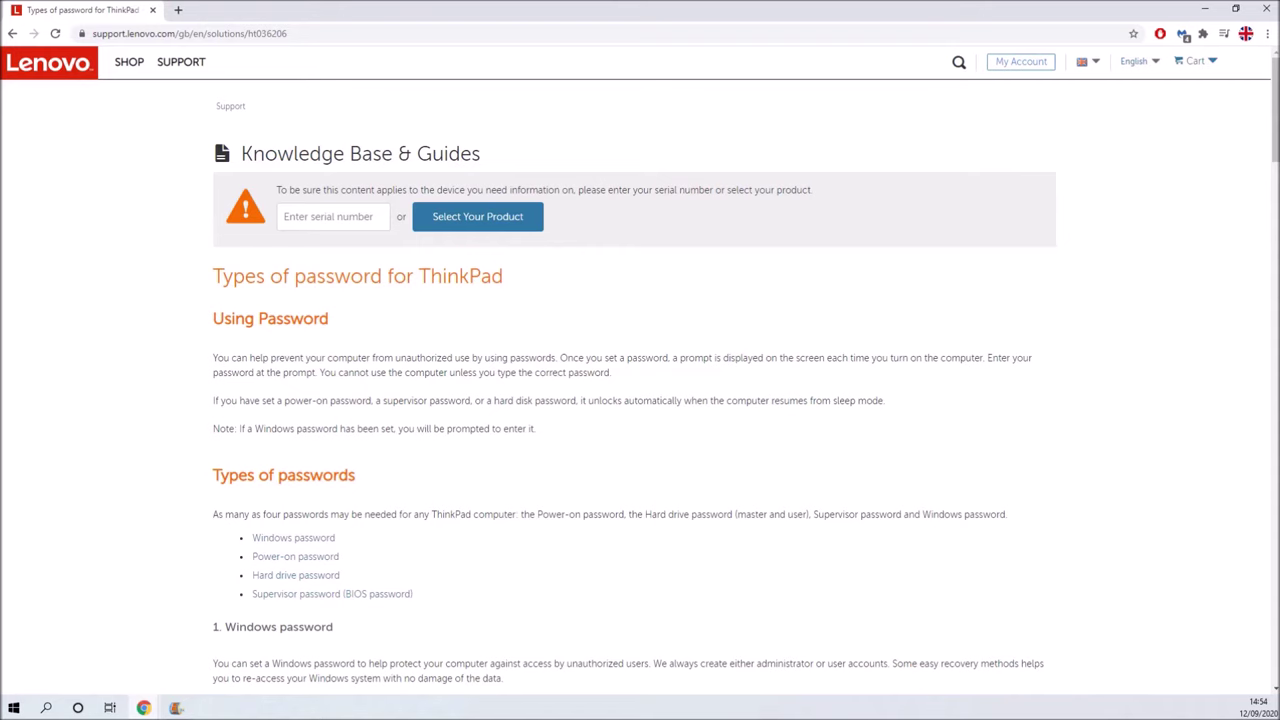
Step: Scroll to the hard drive section and highlight the 'Reset forgotten hard disk password' paragraph
scroll(640, 400, "down", 5)
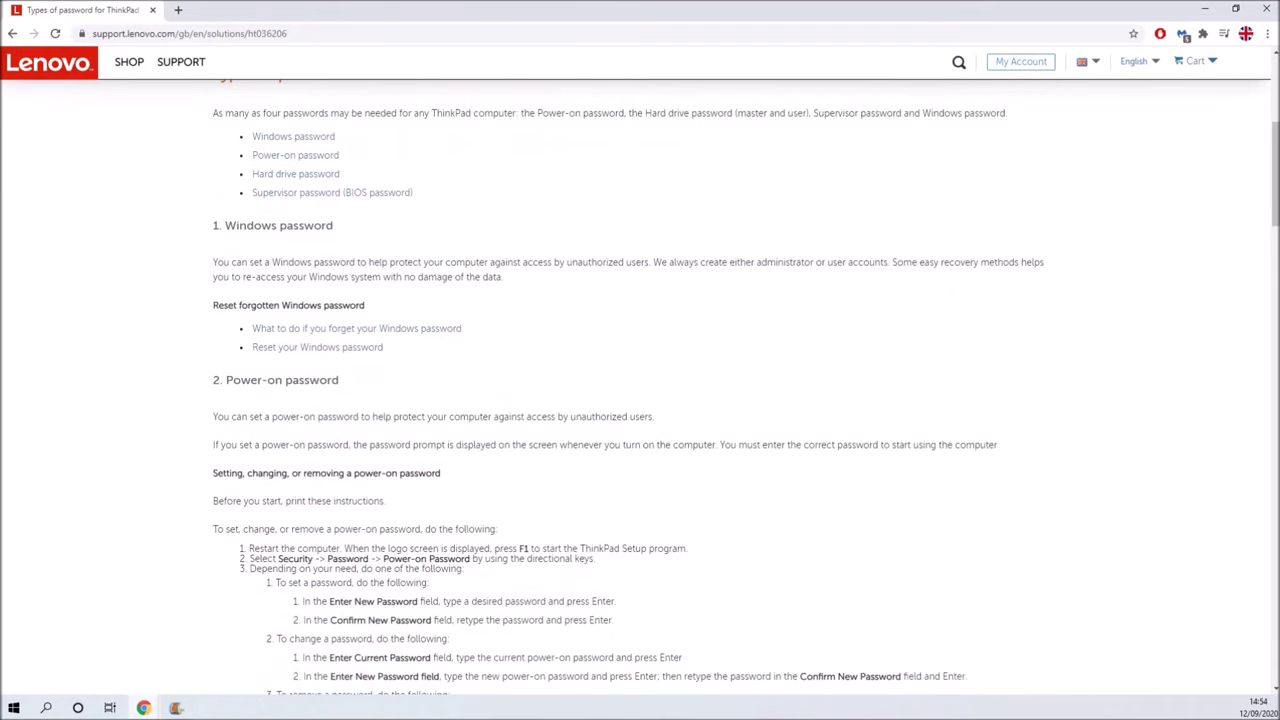
scroll(632, 391, "down", 3)
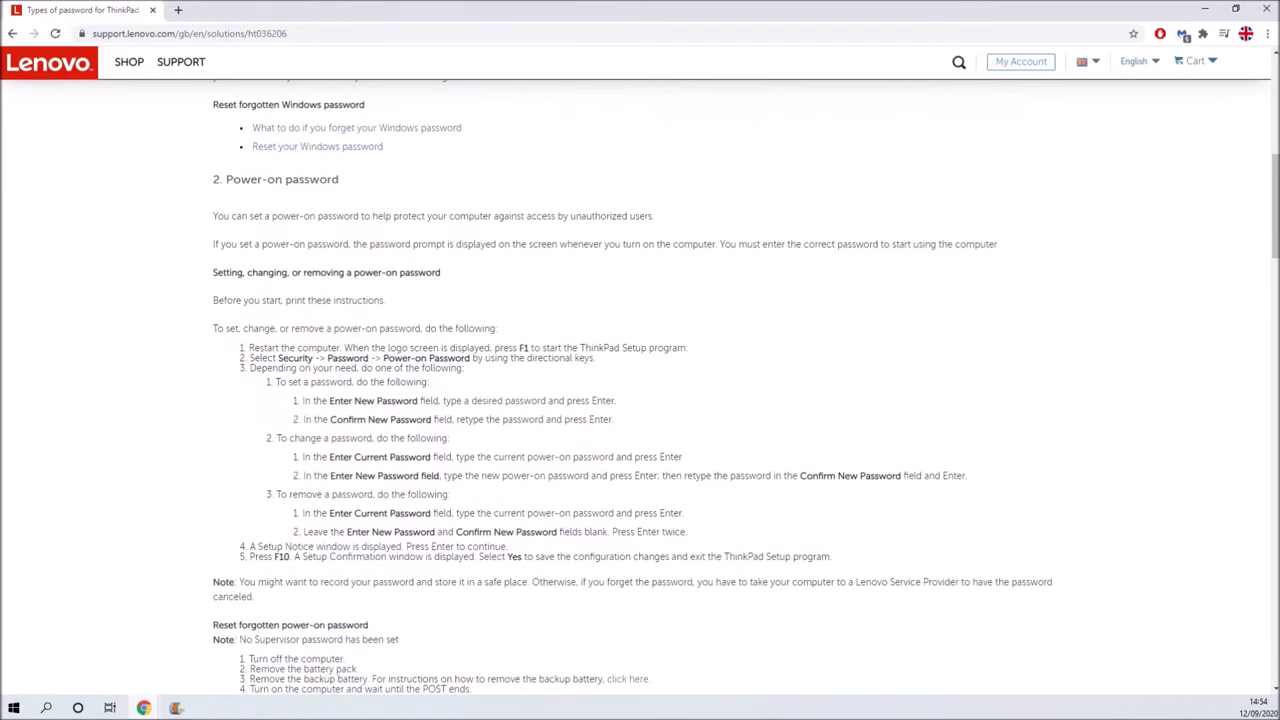
scroll(640, 387, "down", 6)
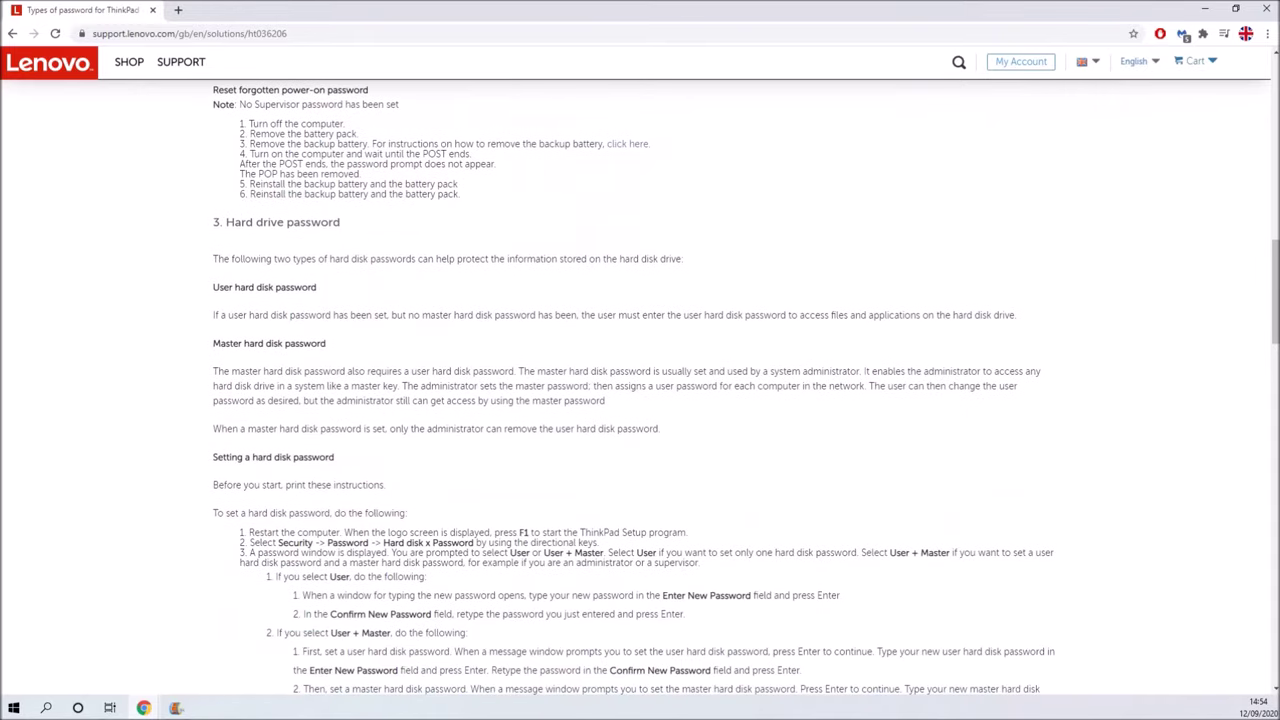
scroll(640, 387, "down", 2)
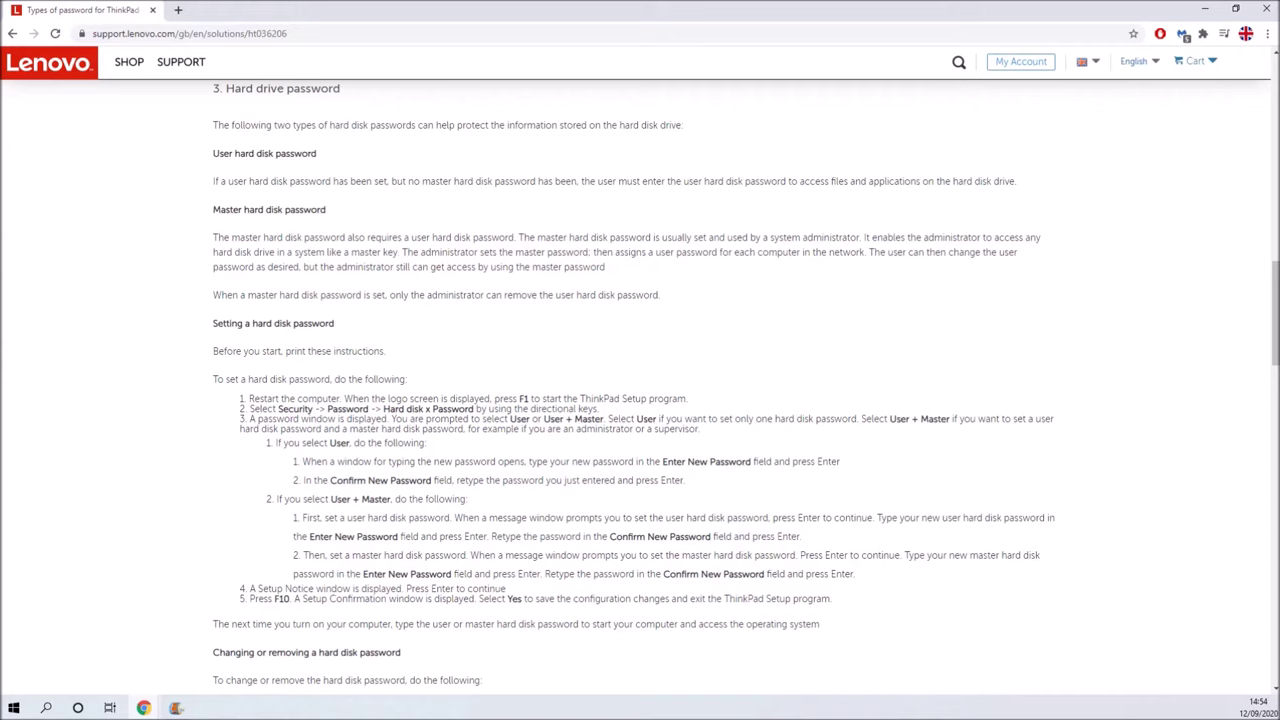
scroll(640, 390, "down", 3)
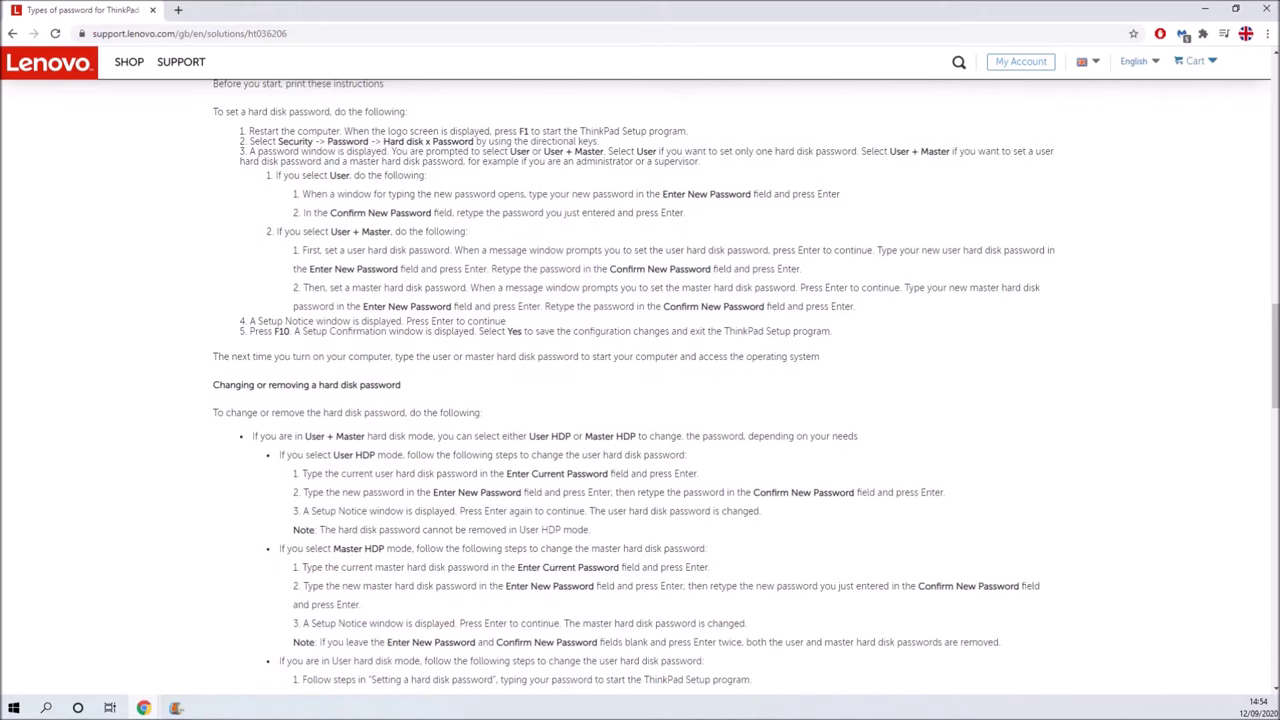
scroll(640, 390, "down", 4)
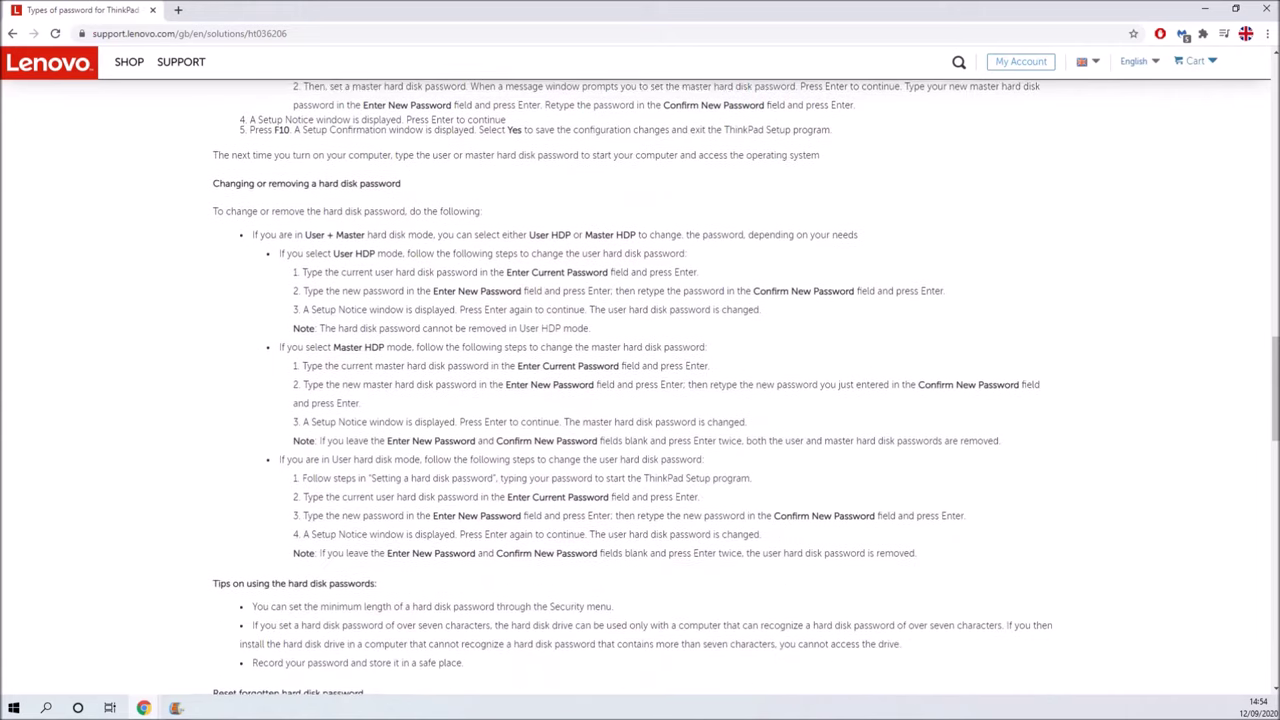
scroll(640, 390, "down", 2)
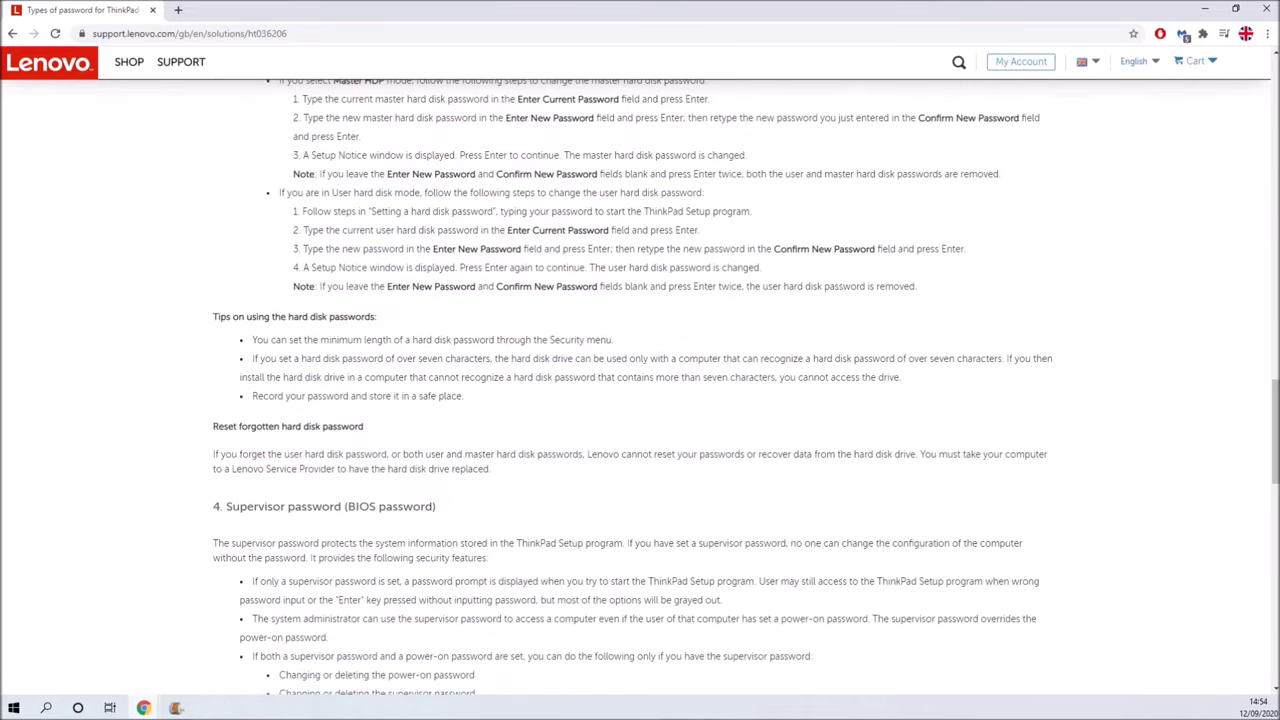
left_click_drag(213, 454, 491, 469)
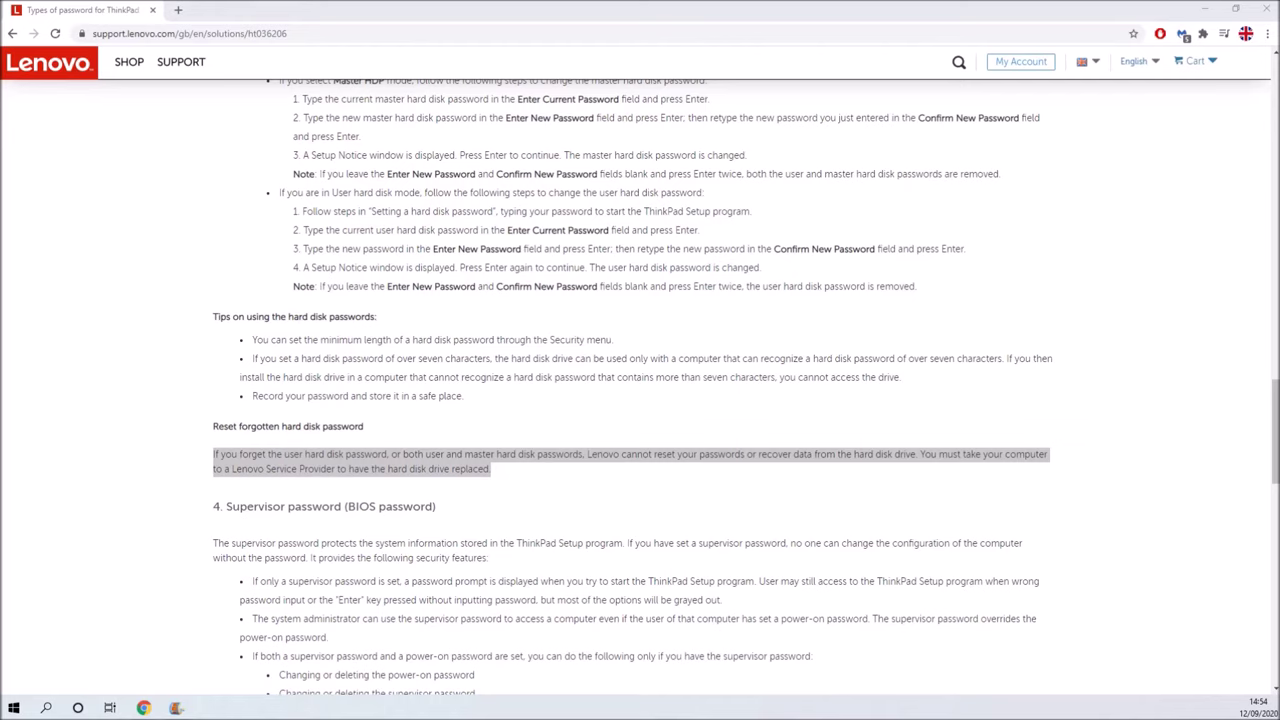
key("alt+Tab")
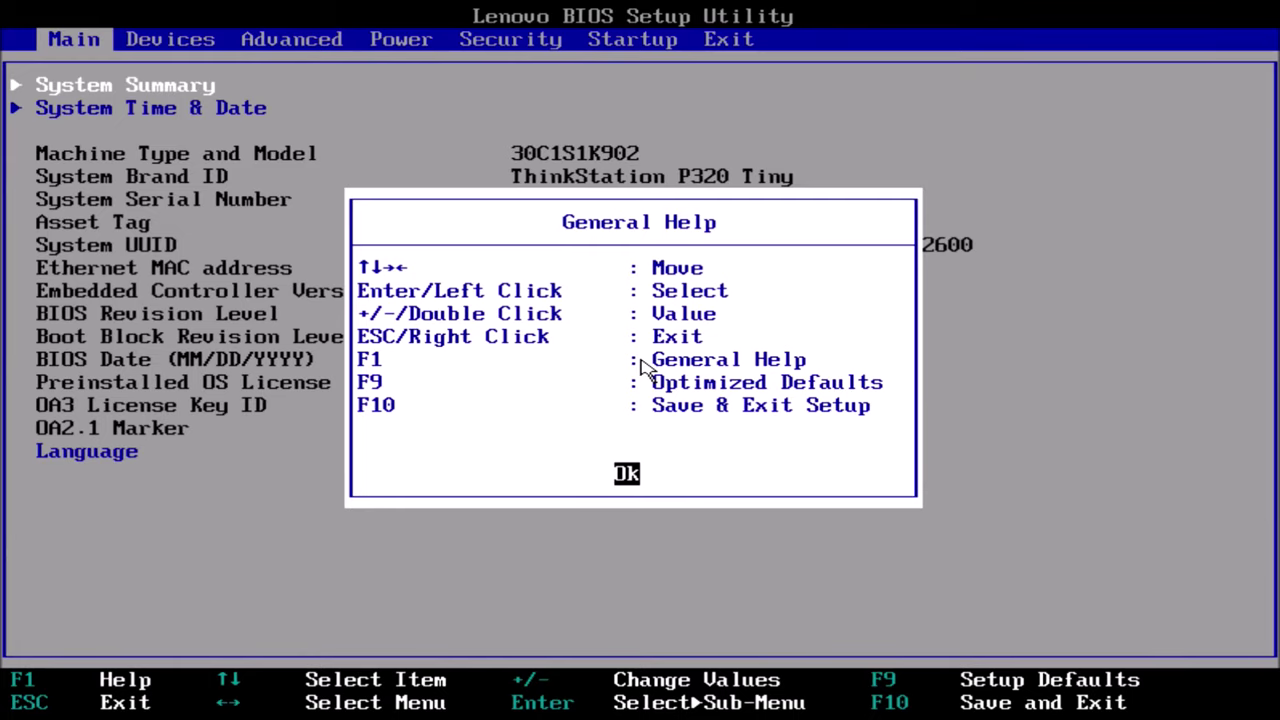
Step: Close General Help and open Security > Hard Disk Password
key("Return")
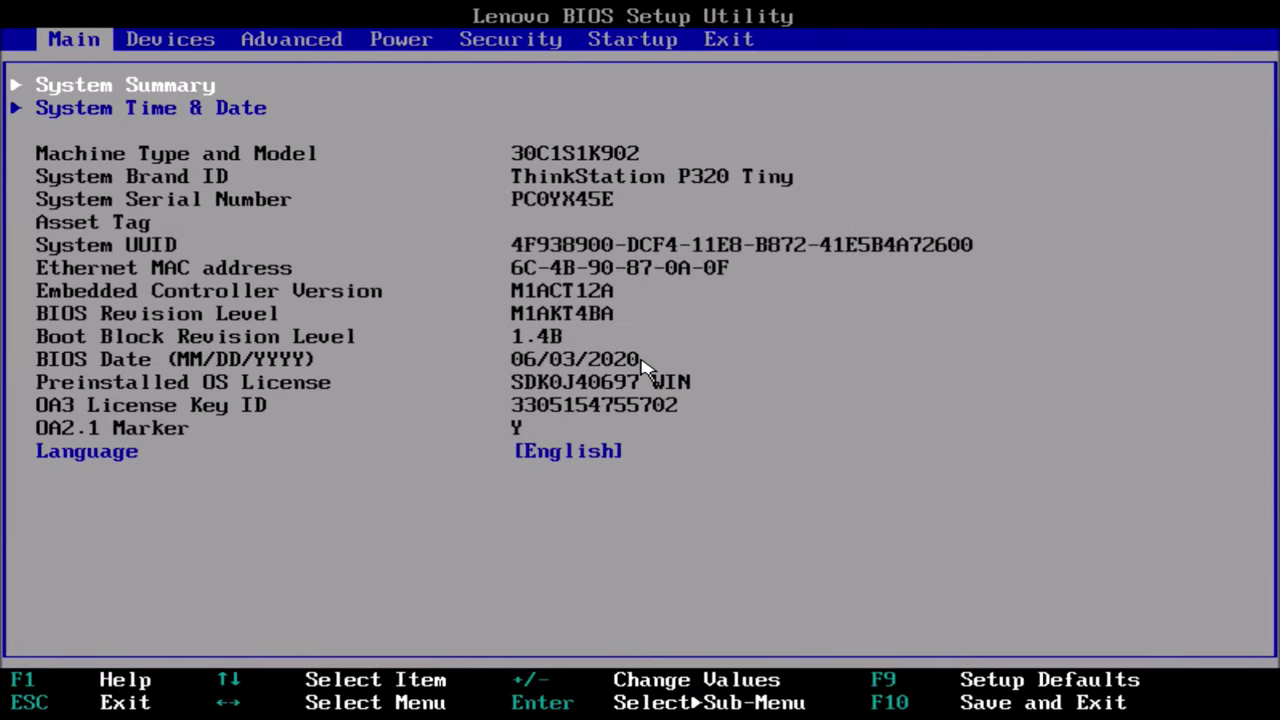
key("Right")
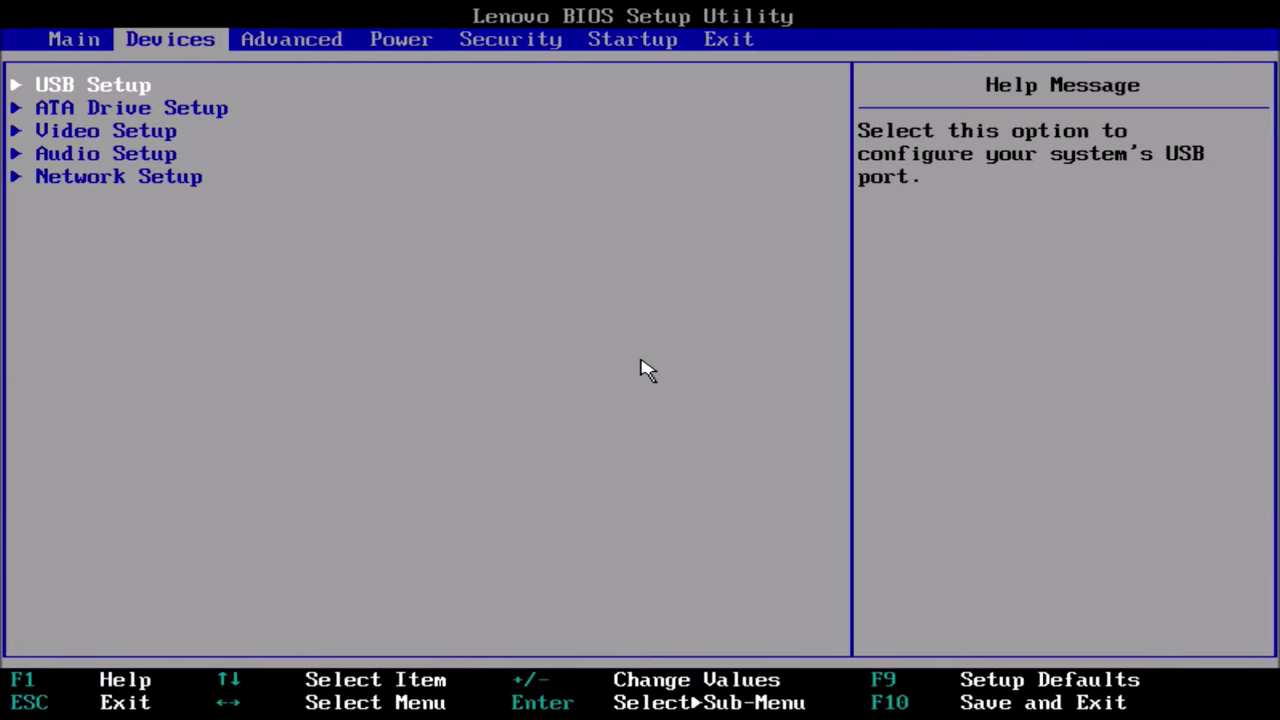
key("Right")
key("Right")
key("Right")
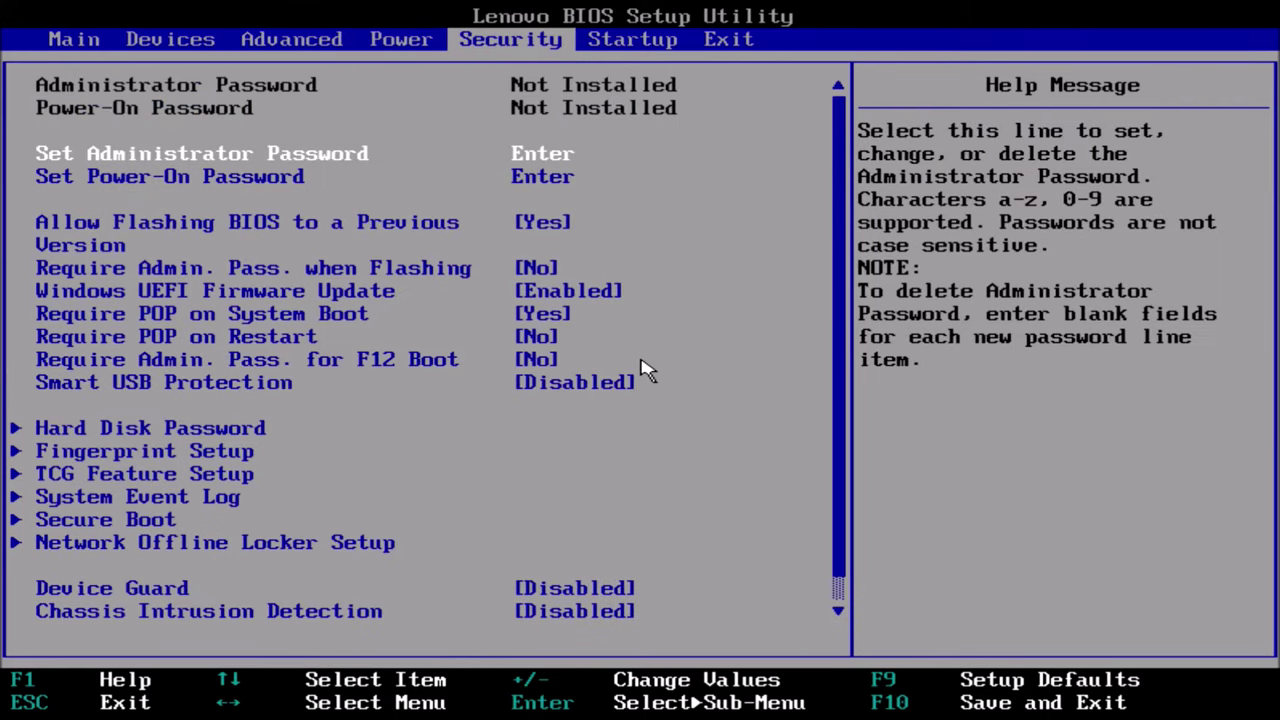
key("Down")
key("Down")
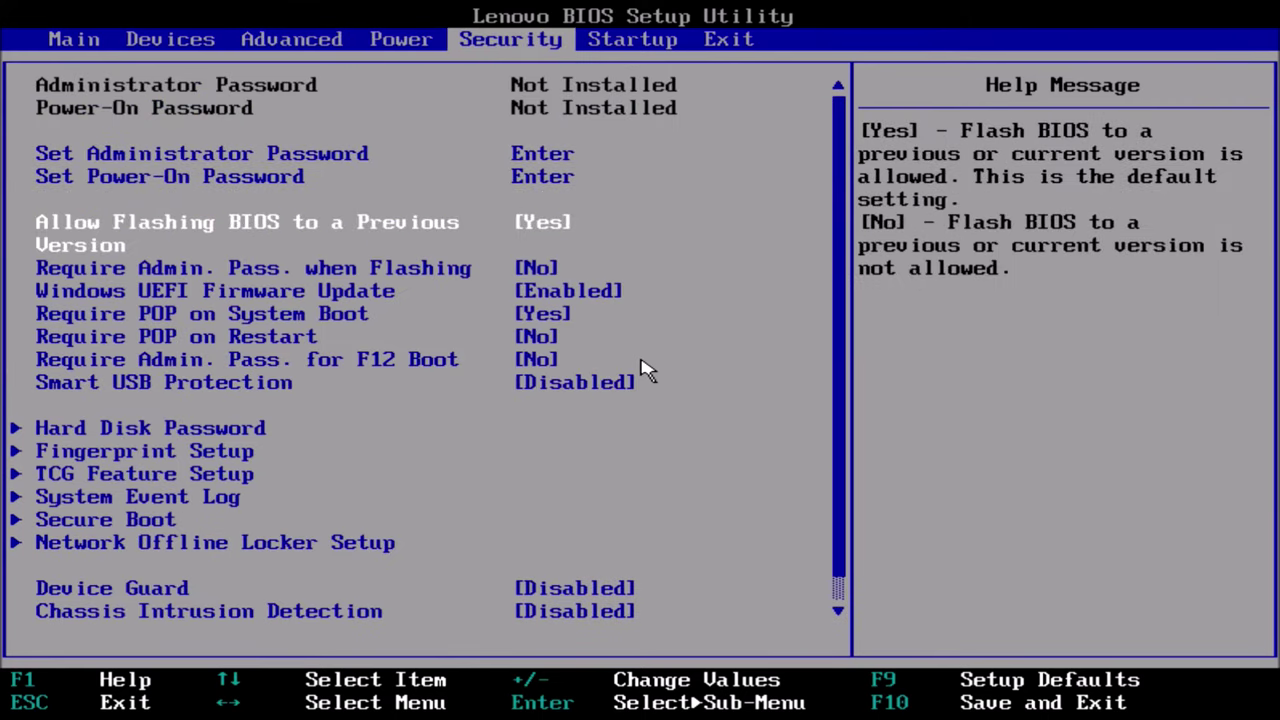
key("Down")
key("Down")
key("Down")
key("Down")
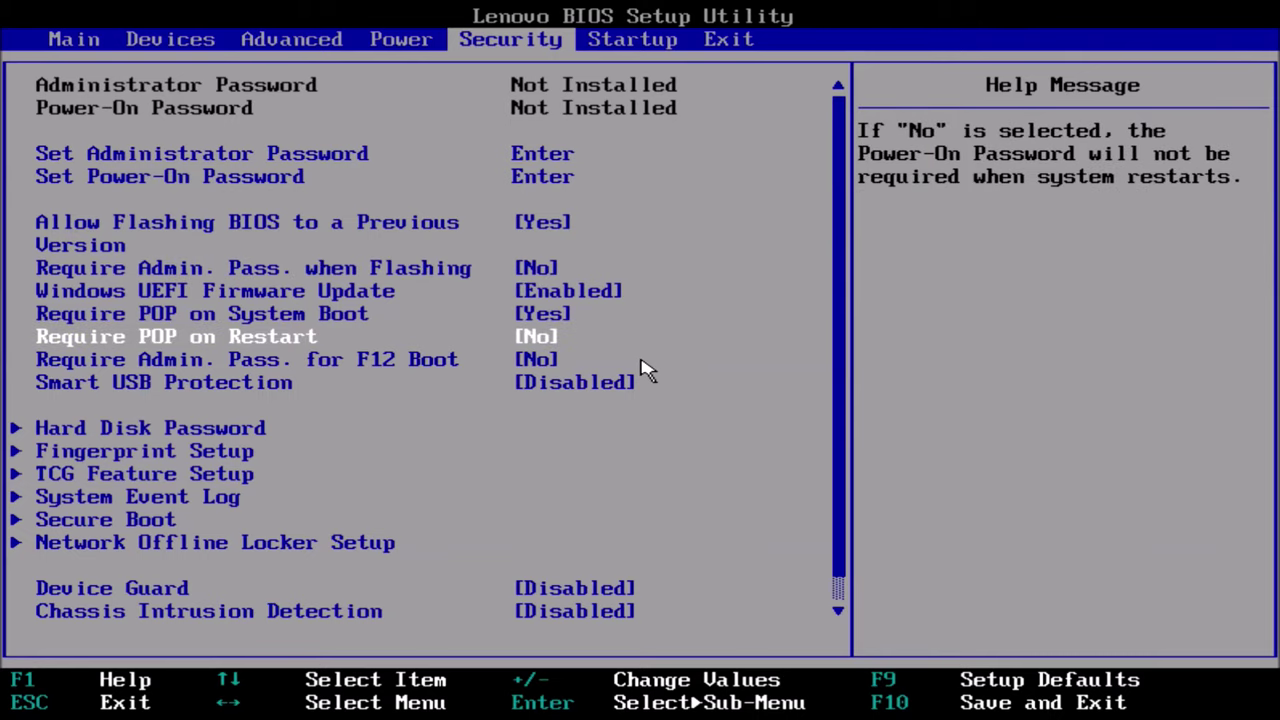
key("Down")
key("Down")
key("Down")
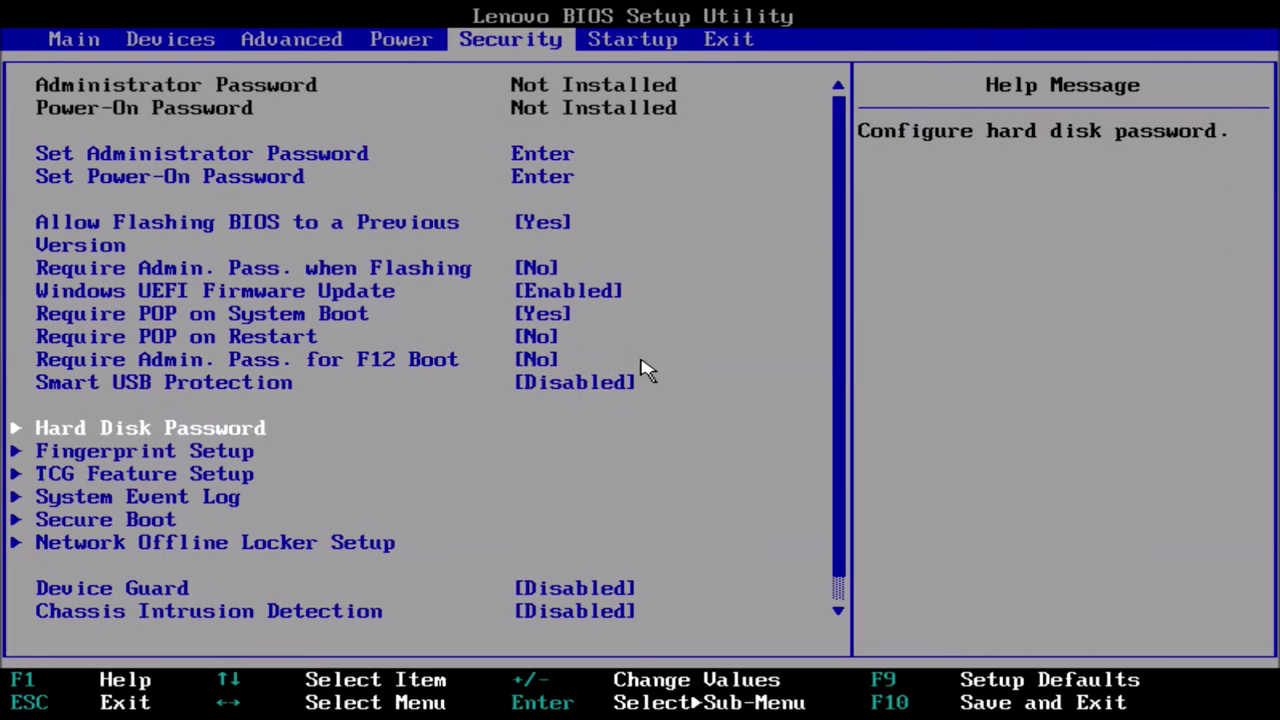
key("Return")
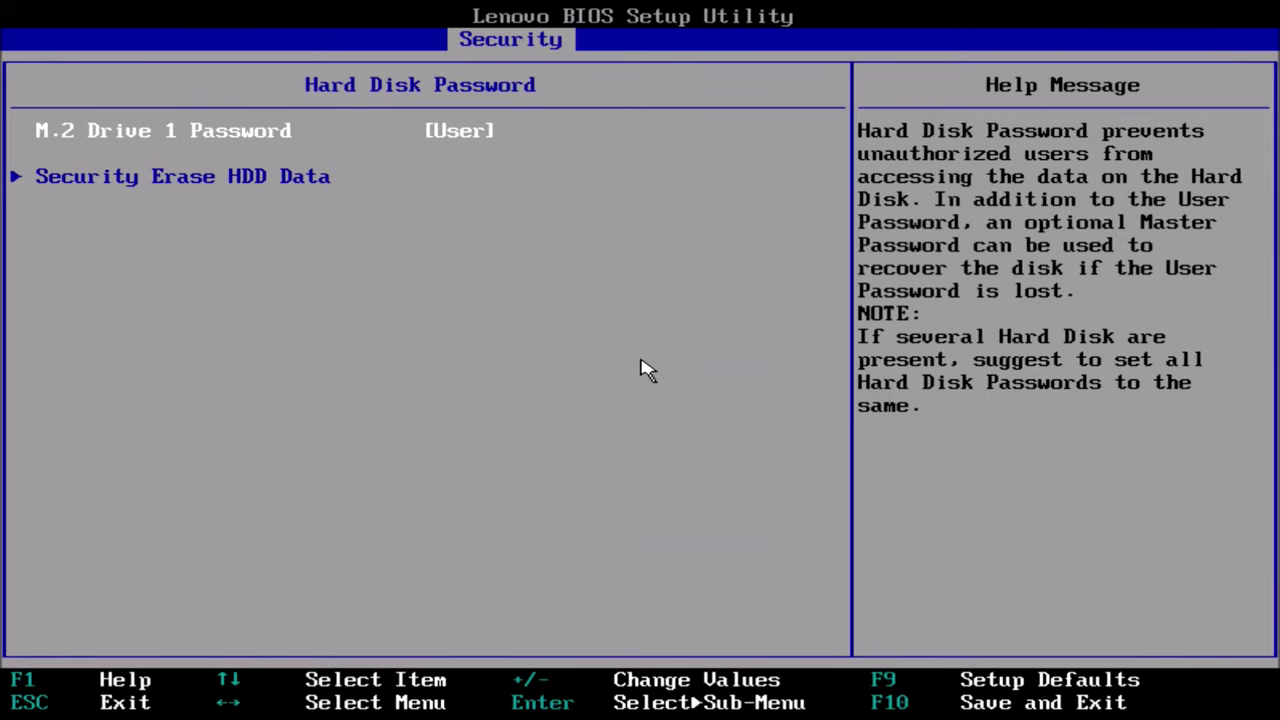
Step: Choose Erase NVMe Slot 1 Data under Security Erase HDD Data and accept the data-loss warning
key("Down")
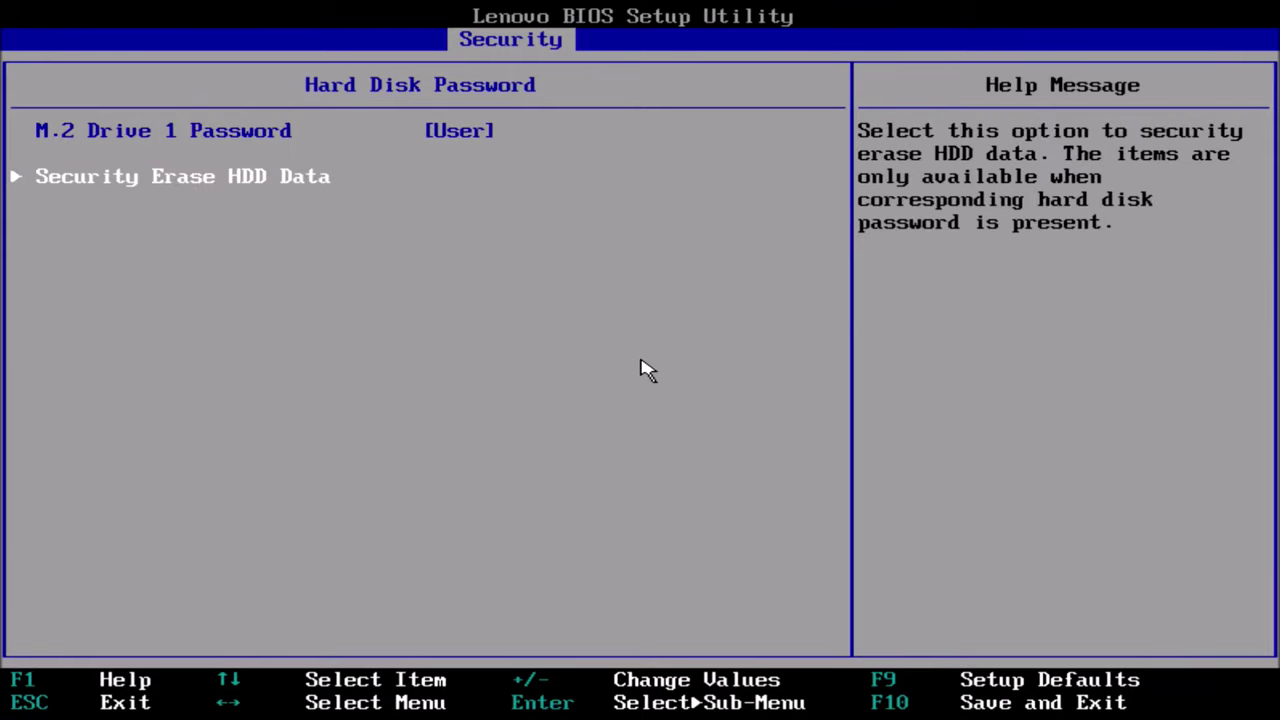
key("Return")
key("Return")
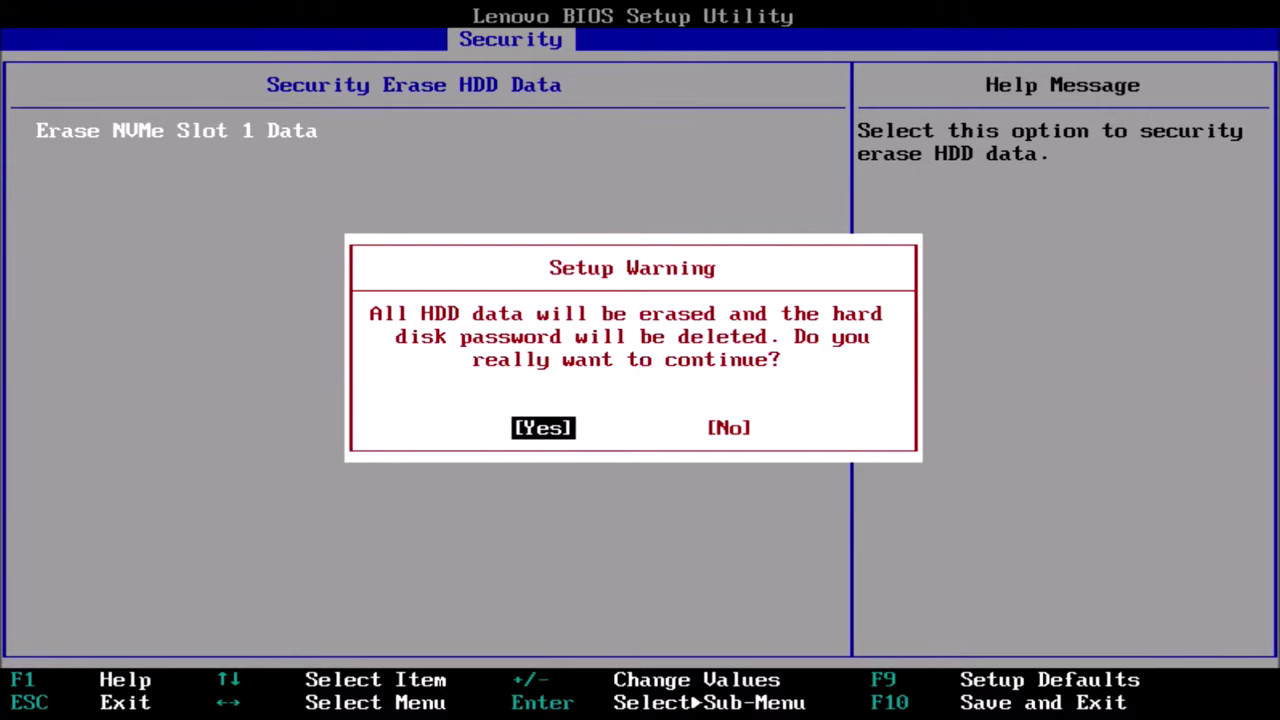
key("Return")
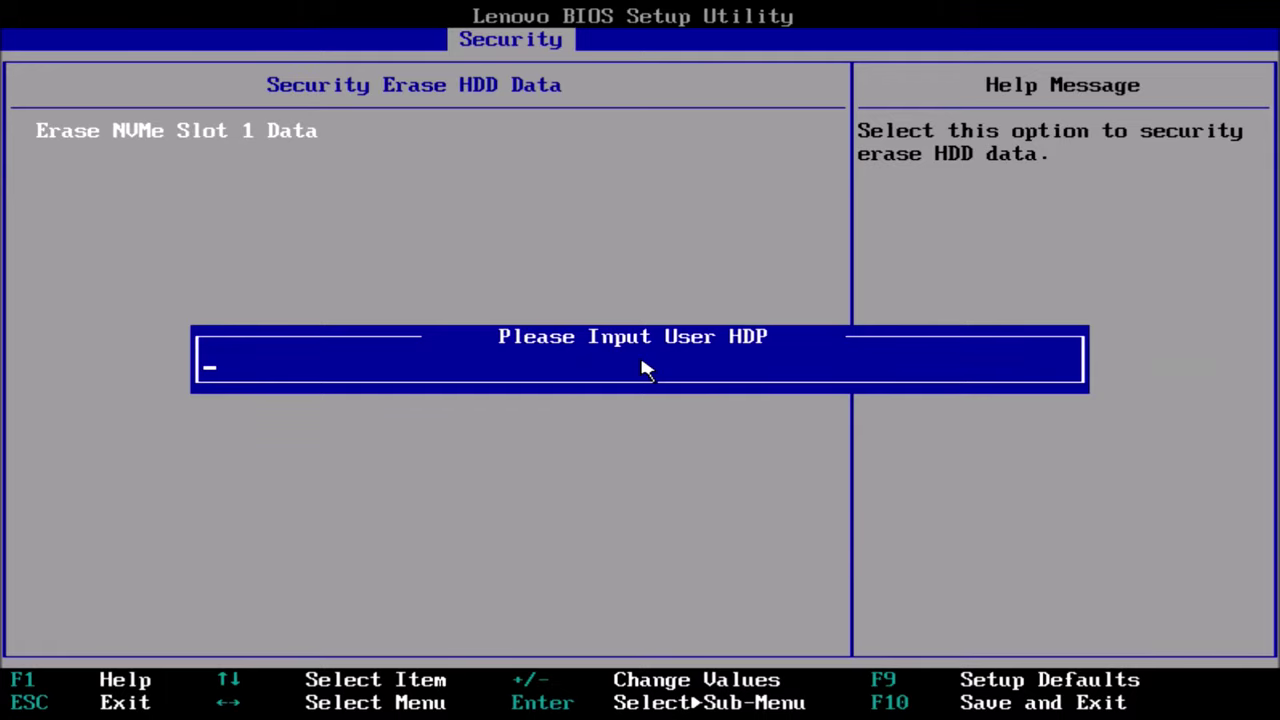
Step: Enter the user hard disk password to wipe NVMe Slot 1, then dismiss the reset notice
type("*")
key("Return")
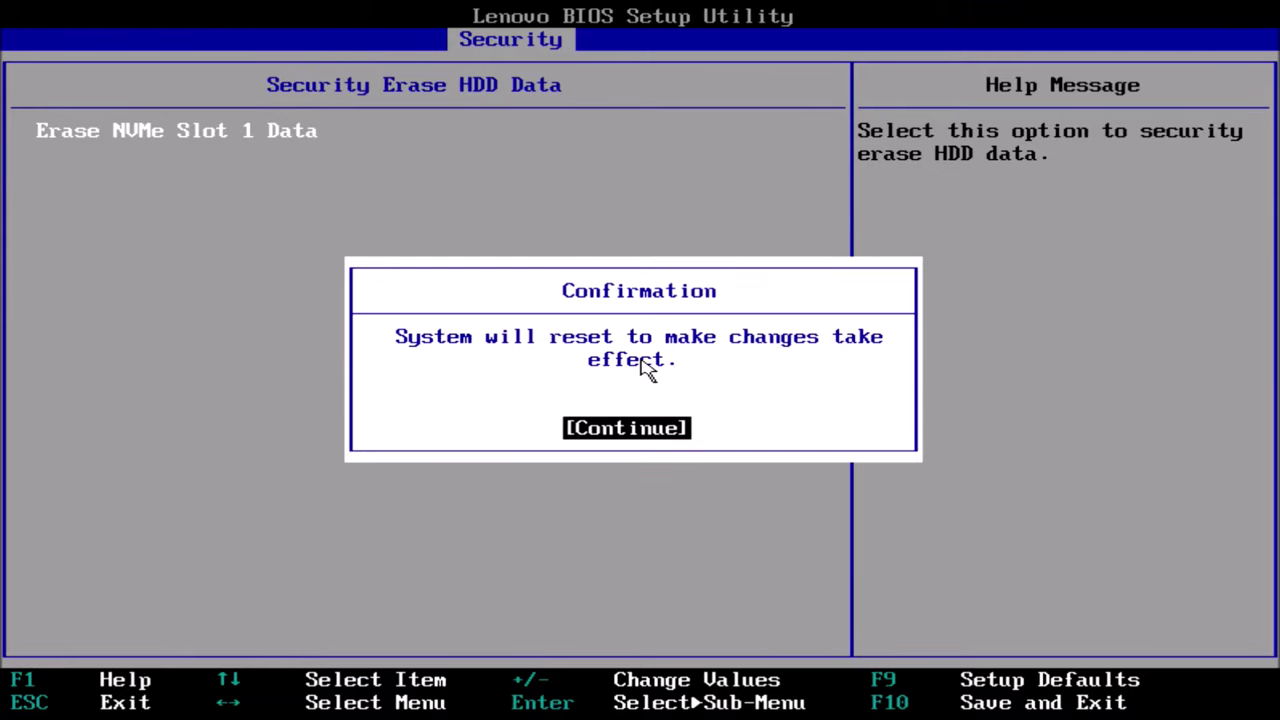
key("Return")
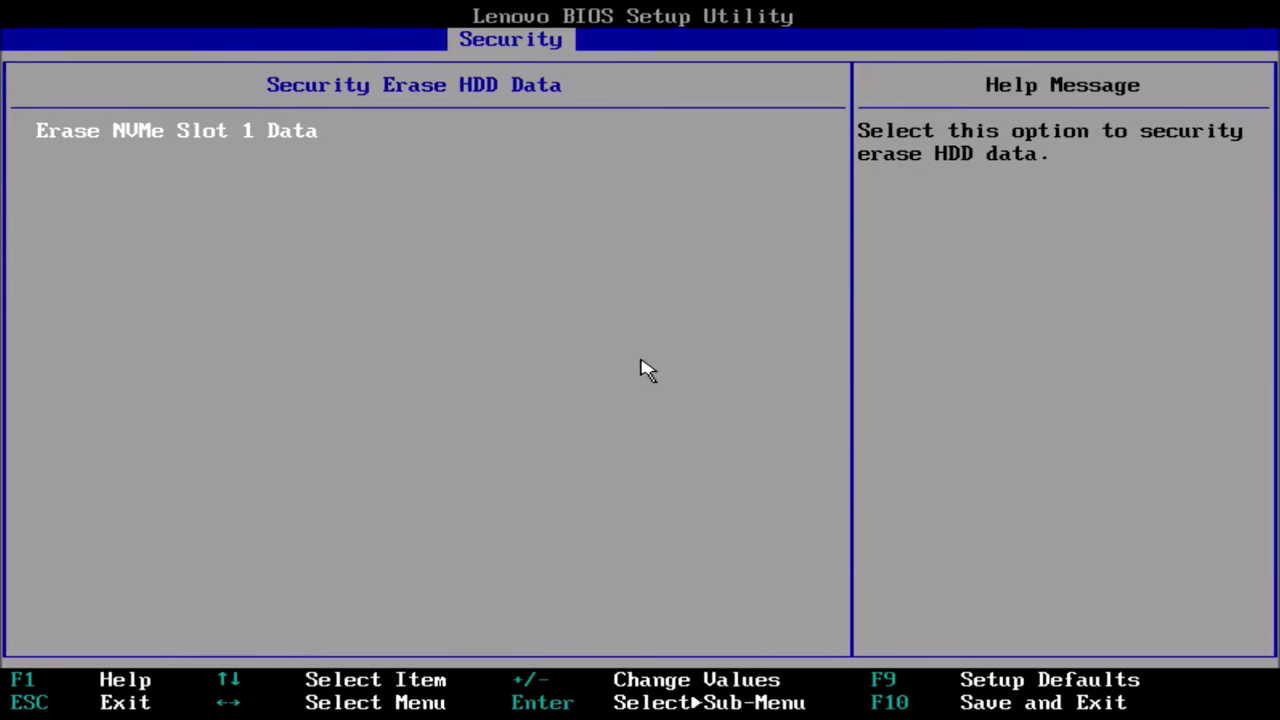